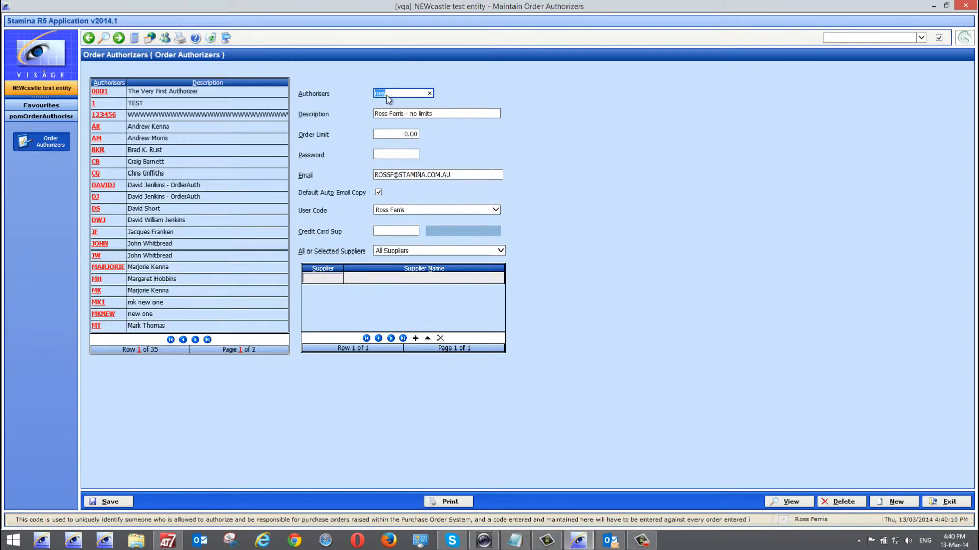
Review the order limit, password and email fields of the authoriser with no limits, and save the record to clear the form
left_click(390, 133)
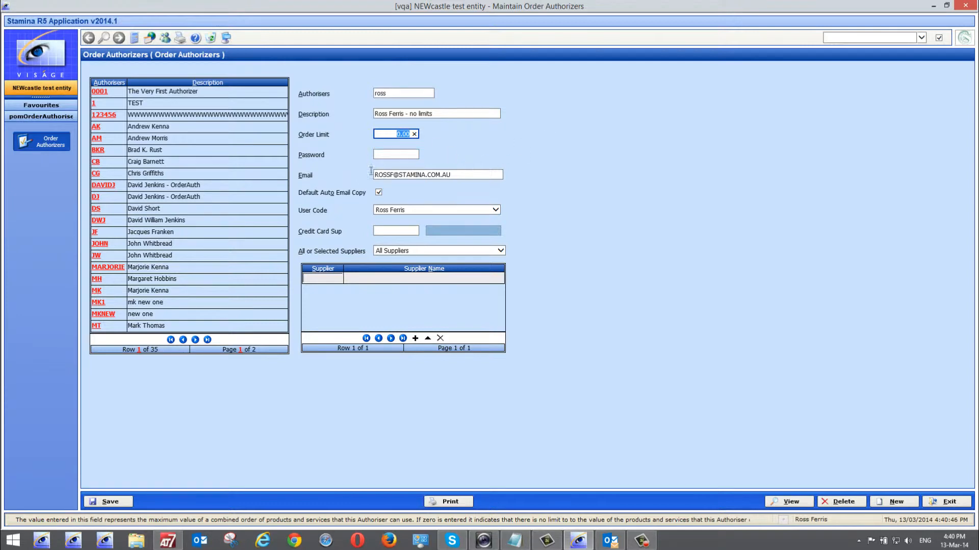
left_click(381, 154)
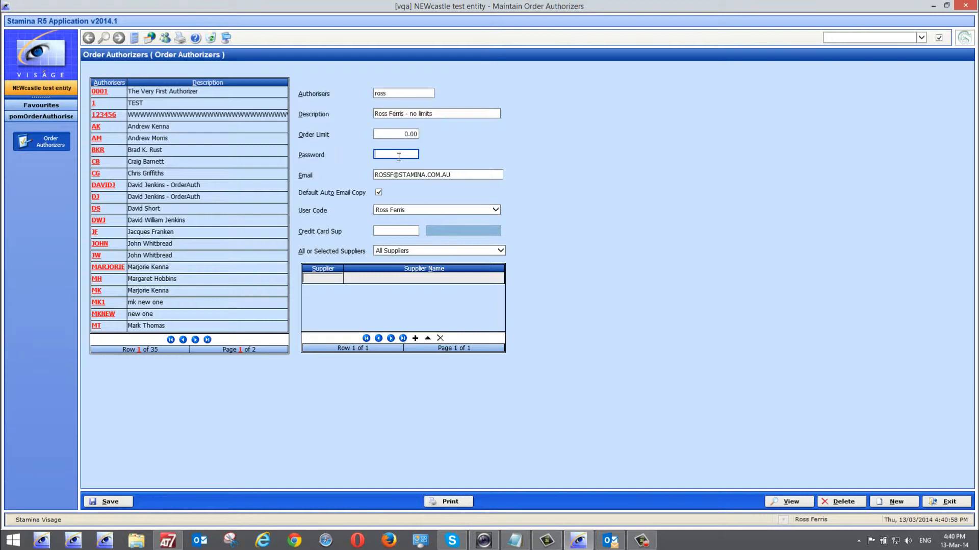
left_click(462, 174)
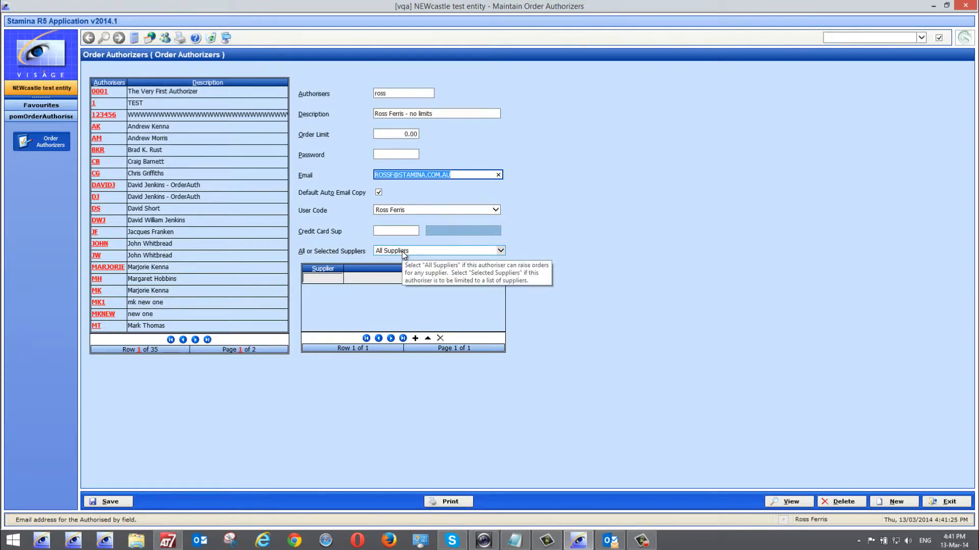
left_click(108, 501)
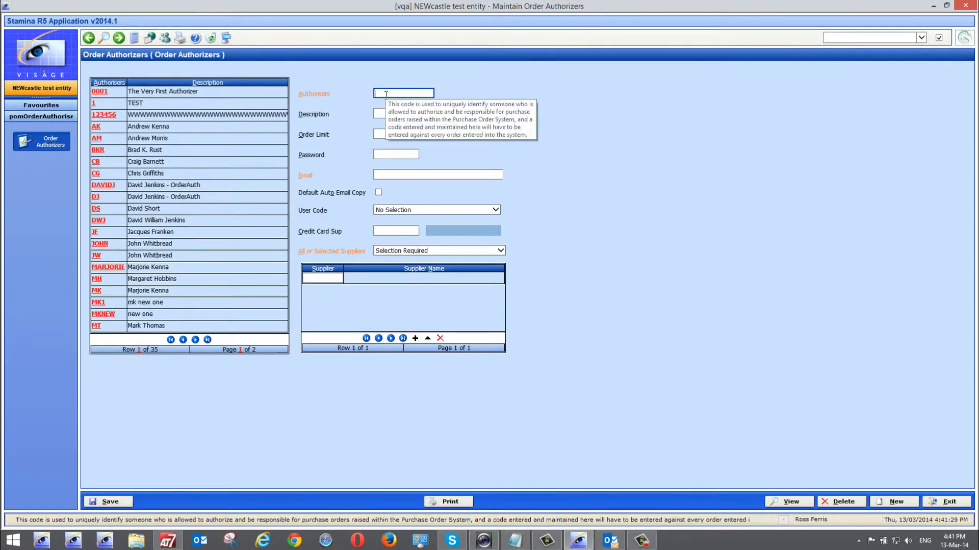
Load the order authoriser record with code rossl to examine its limit and settings
type("rossl")
key("Tab")
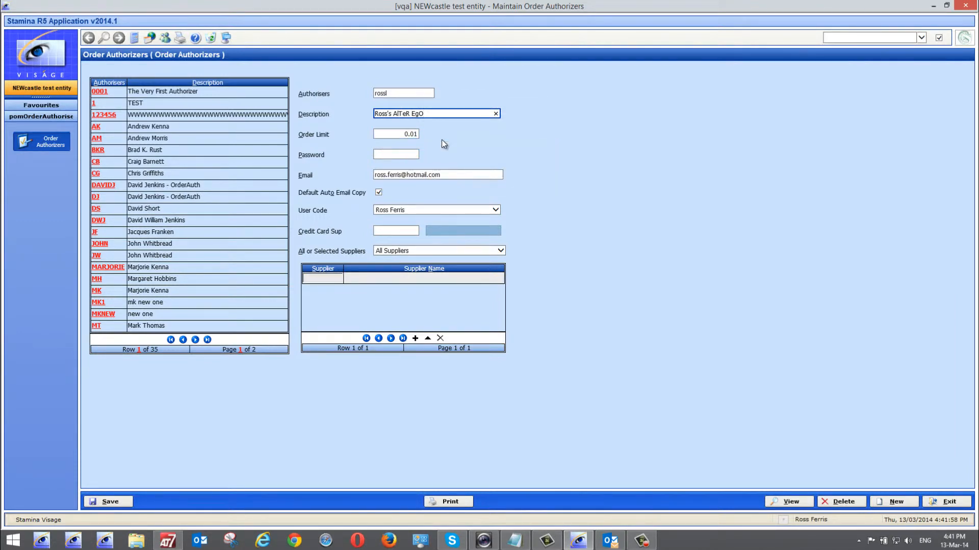
Leave the order authorisers and start a new purchase order for supplier code RF
left_click(963, 499)
left_click(53, 327)
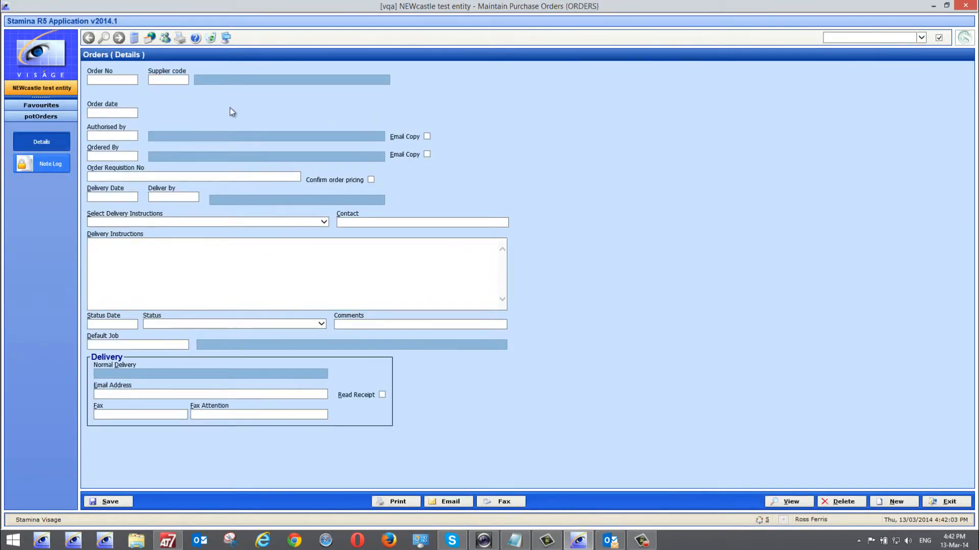
left_click(179, 81)
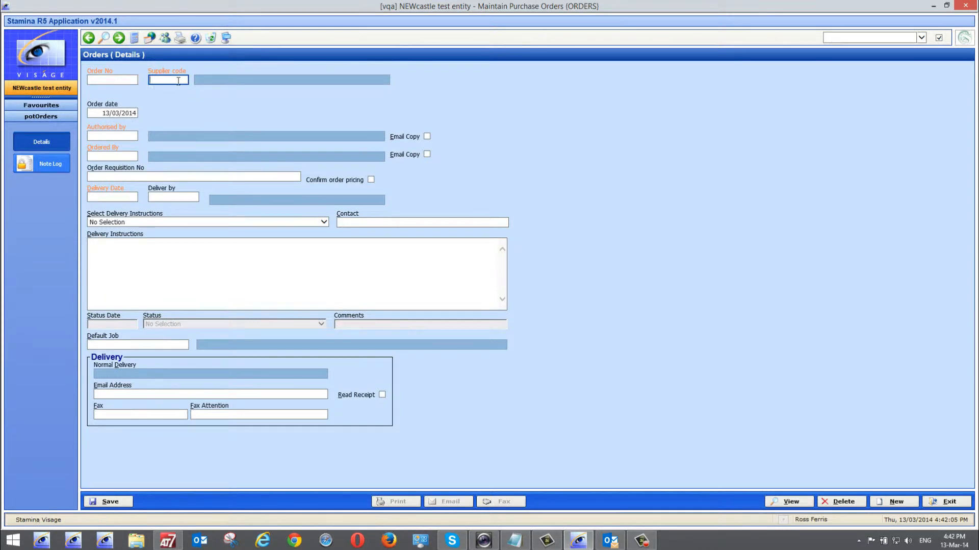
type("rrf")
key("Tab")
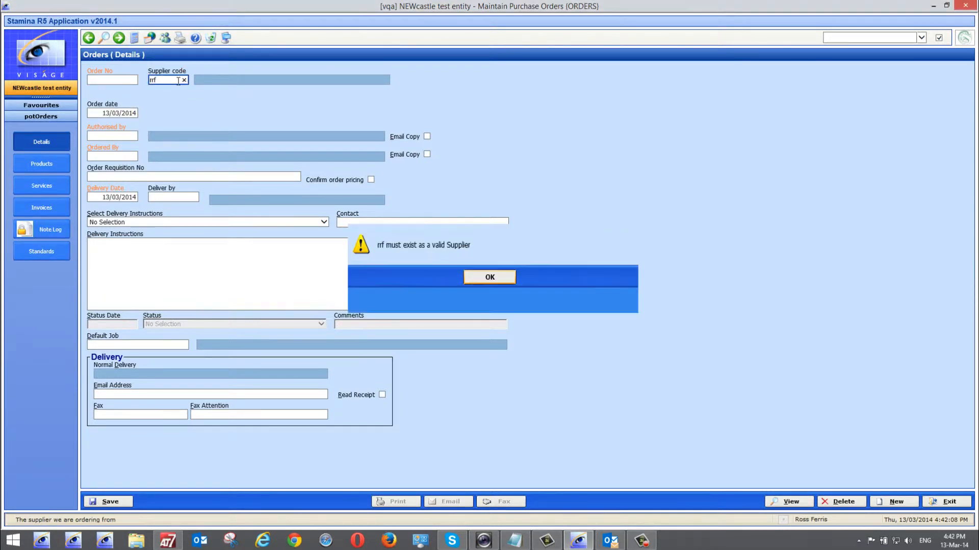
key("Return")
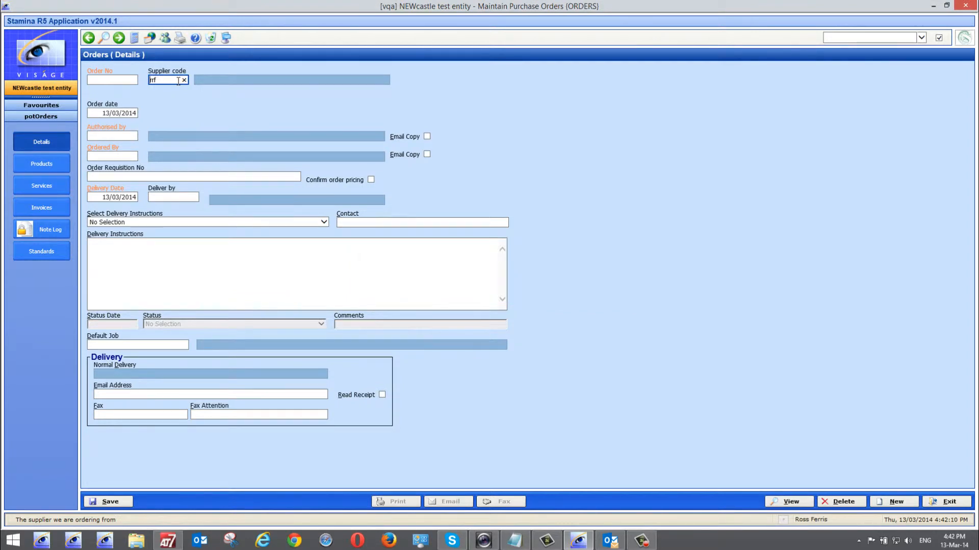
key("Delete")
key("Tab")
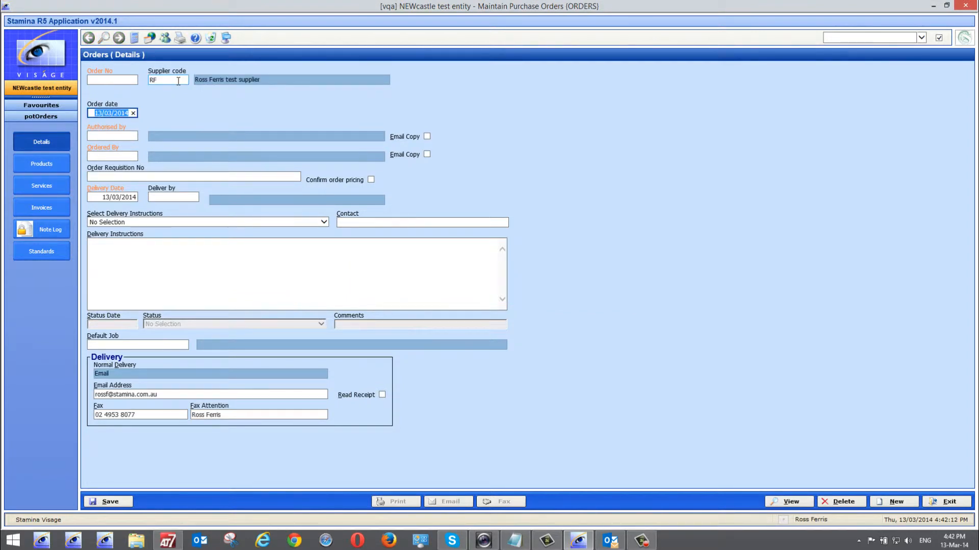
key("Tab")
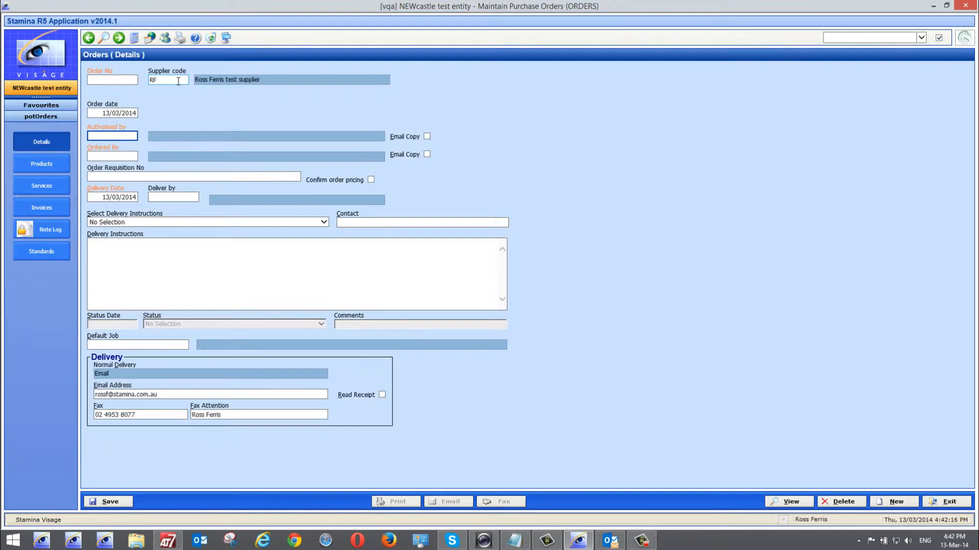
type("rossl")
key("Tab")
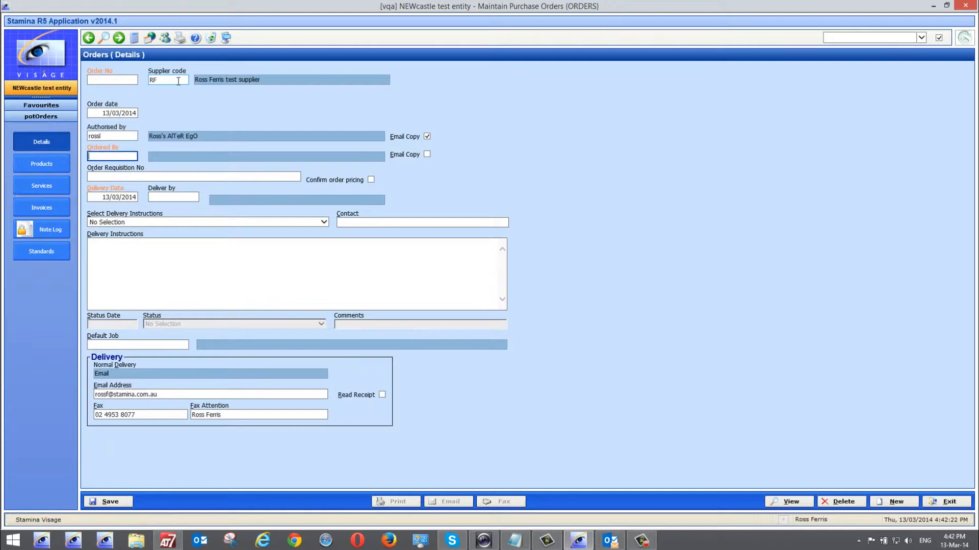
type("rossl")
key("Tab")
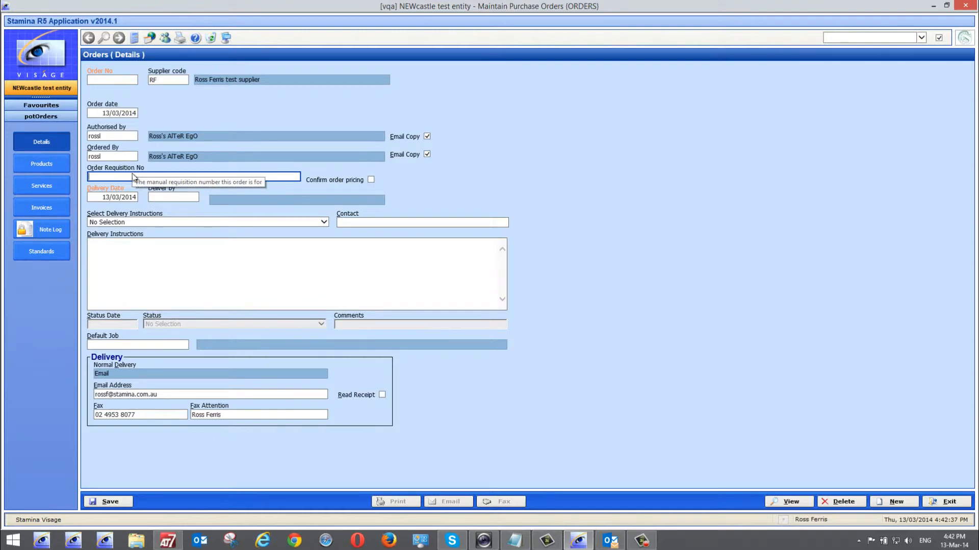
Apply the predefined delivery instructions 1234 to the purchase order
left_click(323, 222)
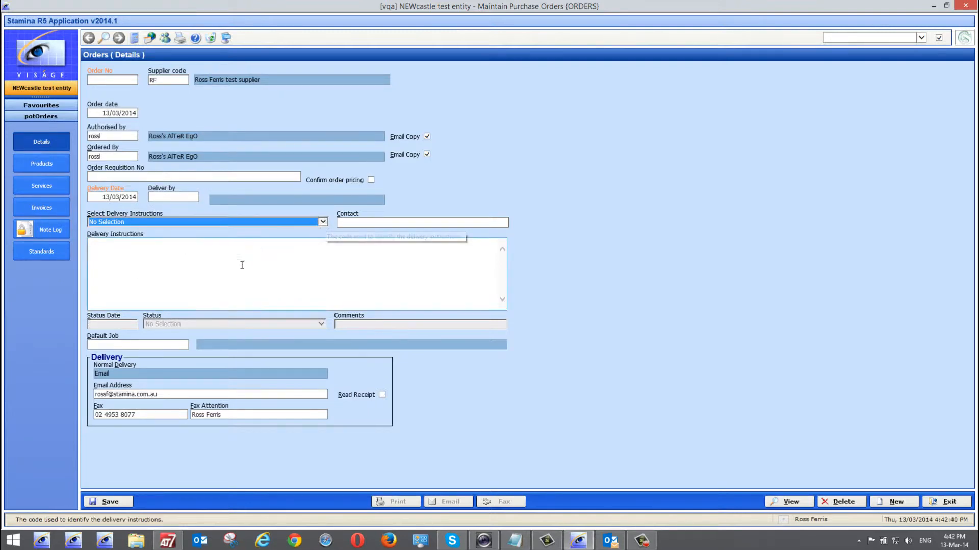
left_click(323, 221)
left_click(258, 242)
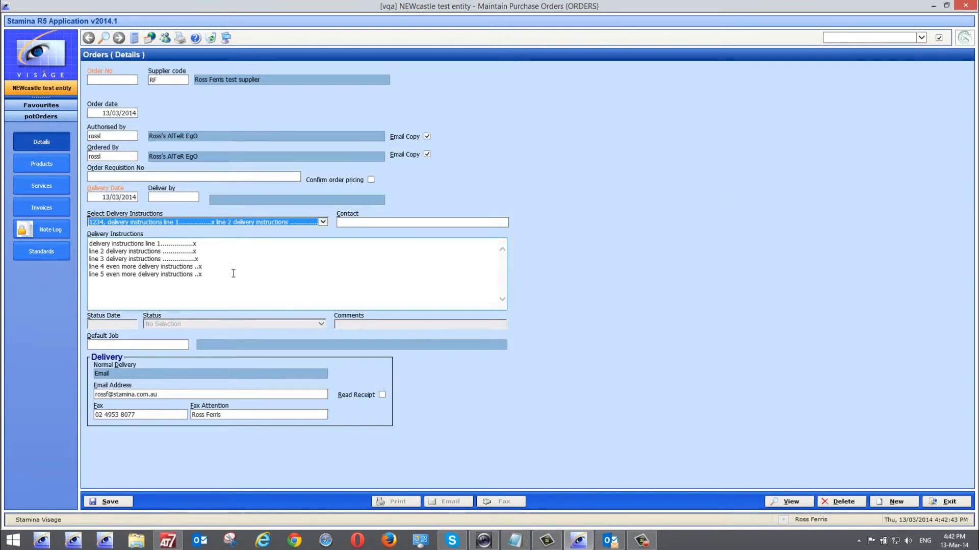
Add a product line to the order for supplier's product code rf with an ordered quantity of 1
left_click(42, 164)
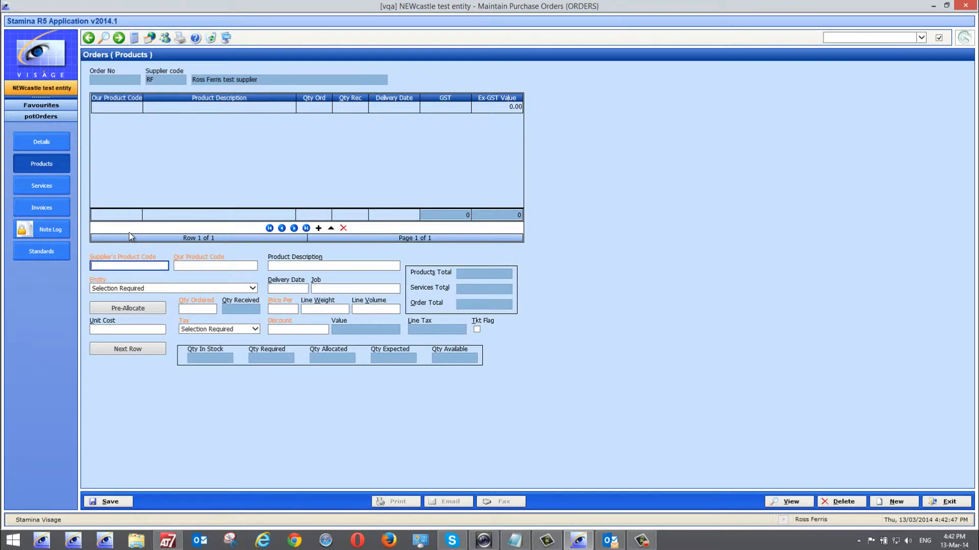
type("rf")
key("Tab")
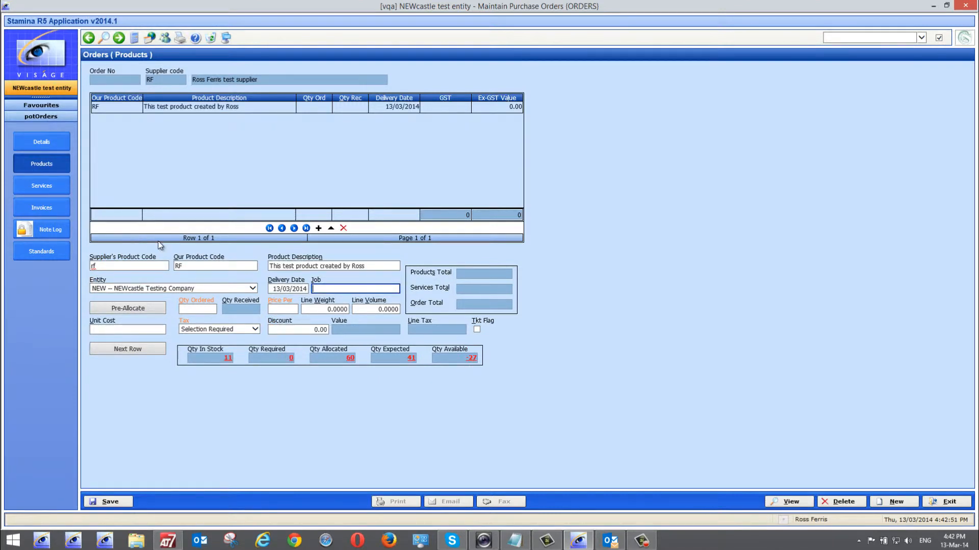
left_click(204, 309)
type("1")
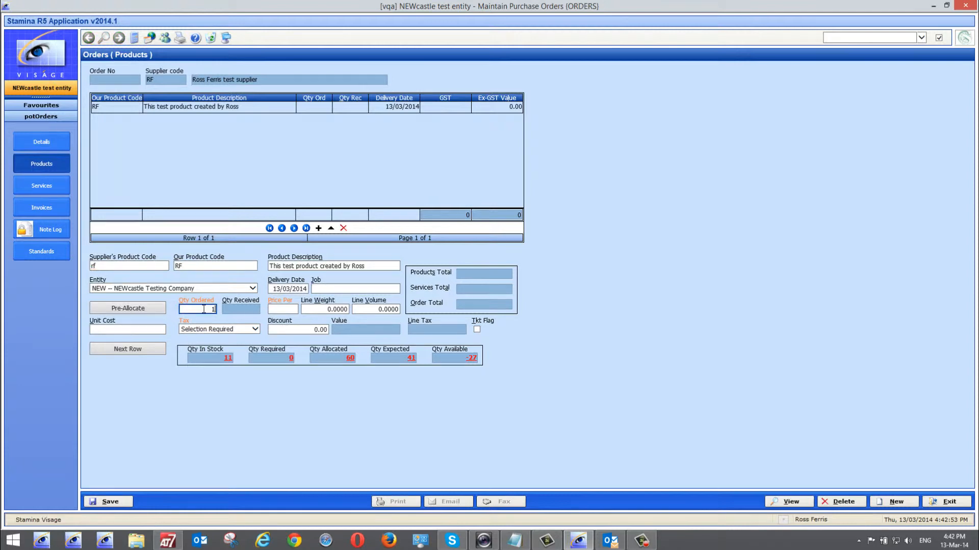
key("Tab")
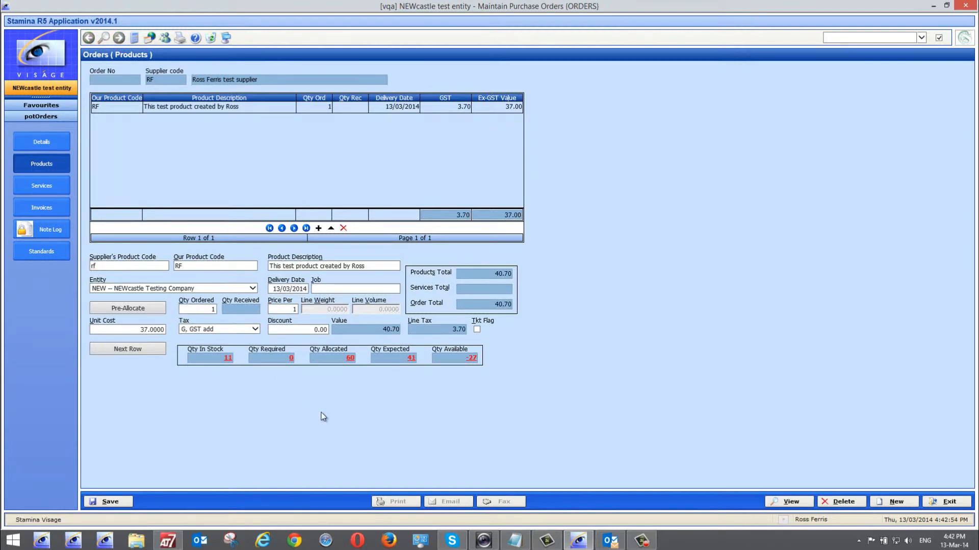
Save the purchase order from its details and try to print it, acknowledging the authorisation notices
left_click(41, 141)
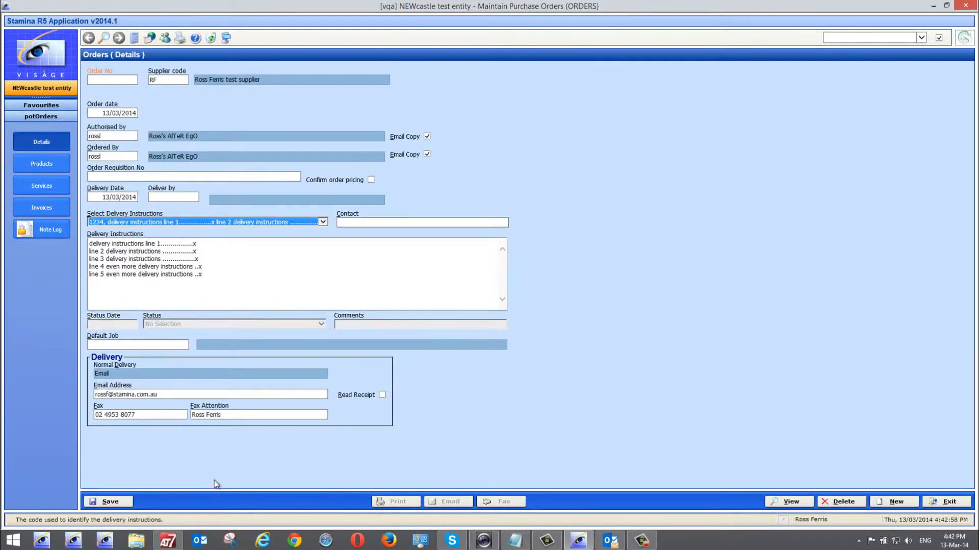
left_click(110, 501)
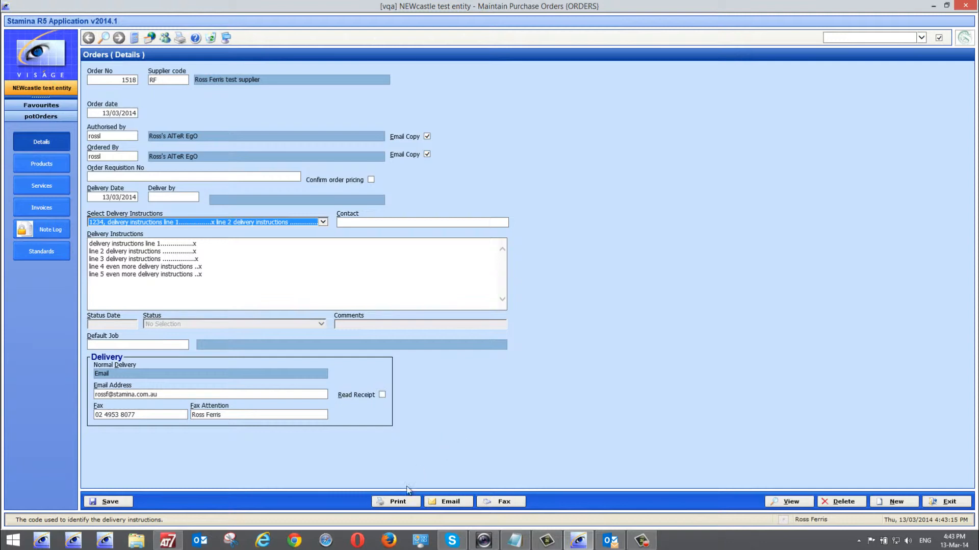
left_click(399, 501)
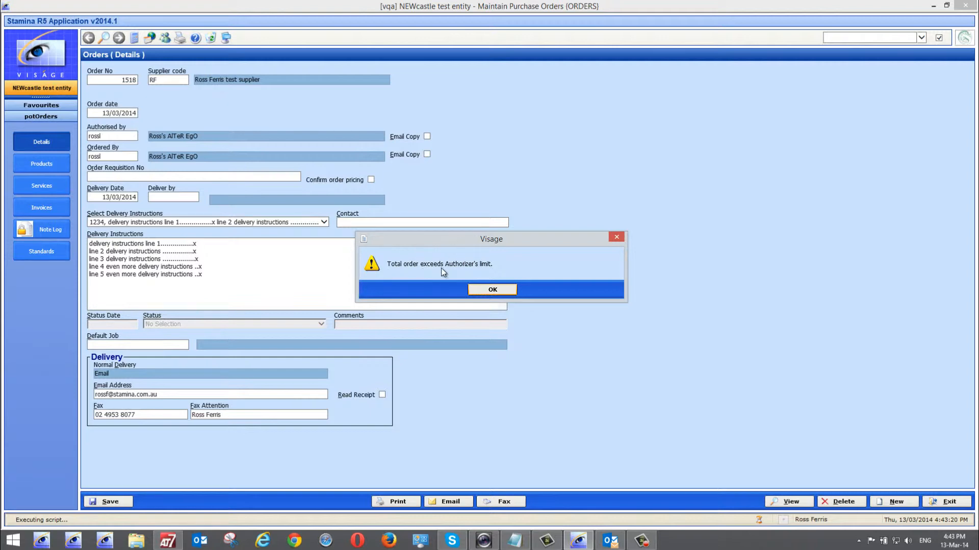
left_click(509, 295)
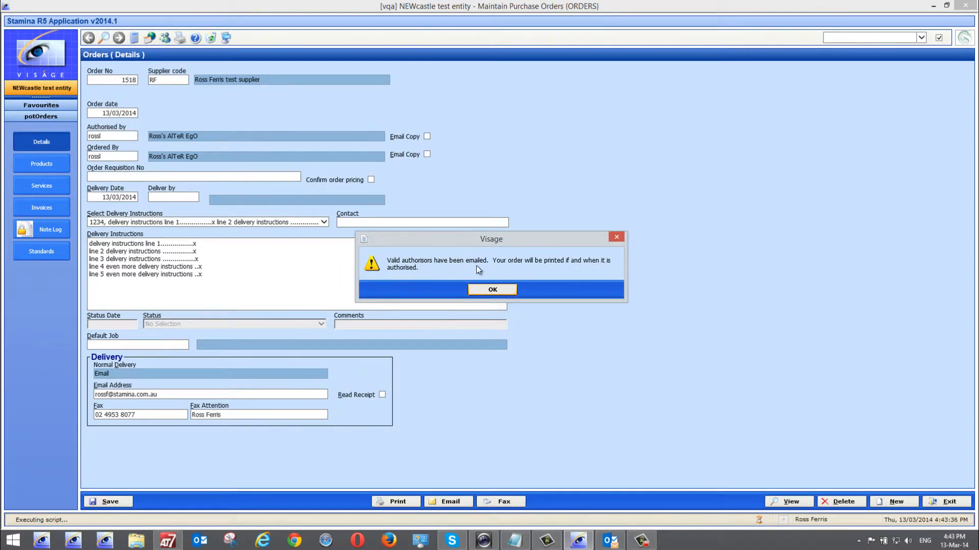
left_click(504, 295)
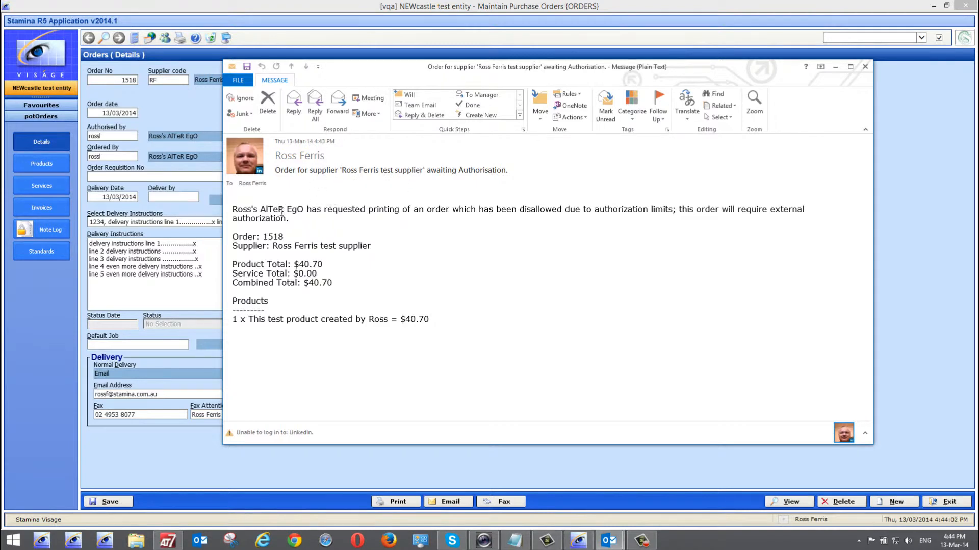
Review the requester, order number and supplier in the authorisation request email, and close the message
left_click_drag(232, 209, 306, 209)
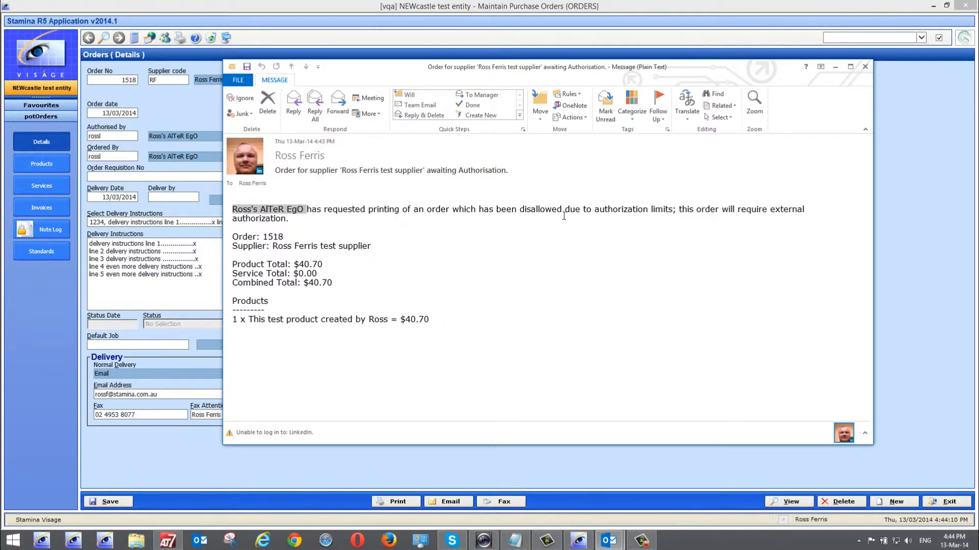
left_click(274, 235)
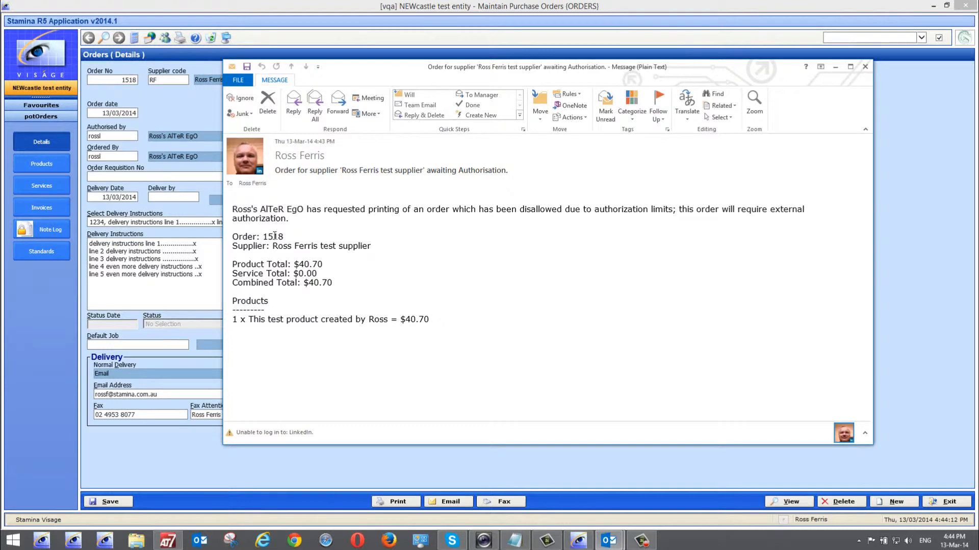
double_click(275, 235)
left_click_drag(273, 245, 329, 254)
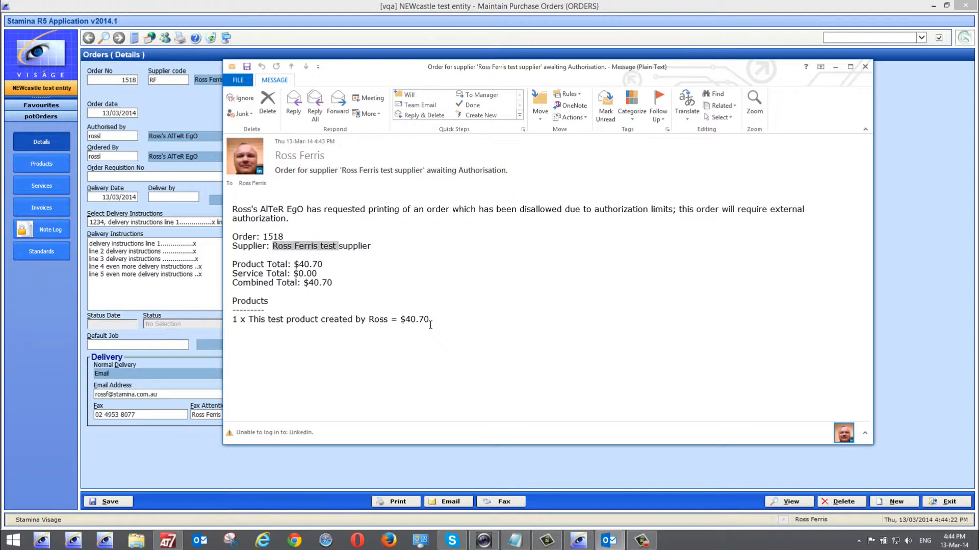
left_click(865, 68)
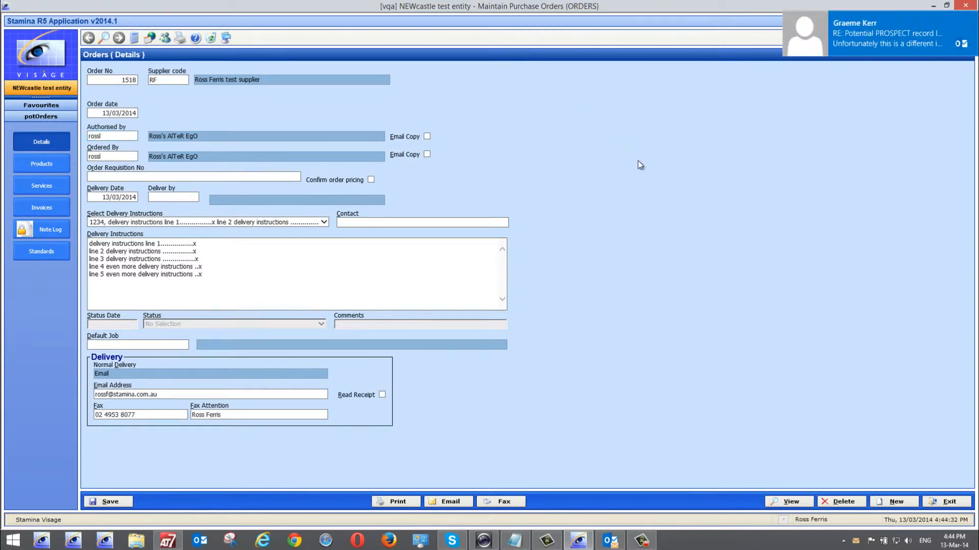
Save the order again and try to email it, acknowledging the authorisation notices and closing the authorisation request message
left_click(464, 502)
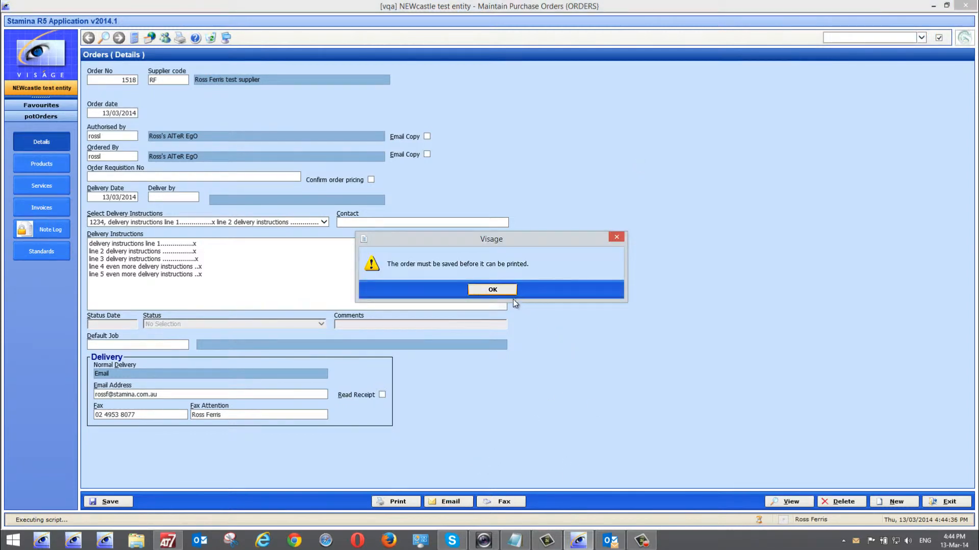
left_click(494, 290)
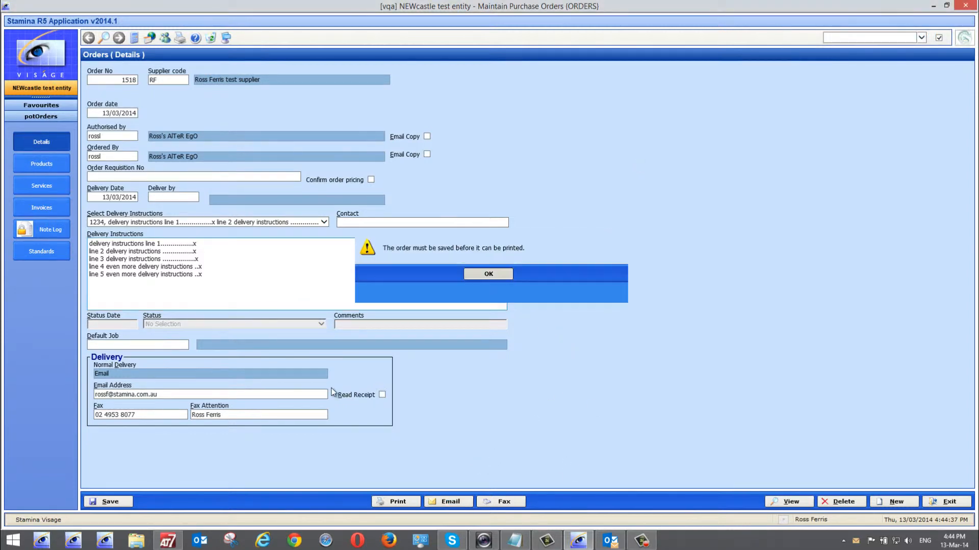
left_click(107, 501)
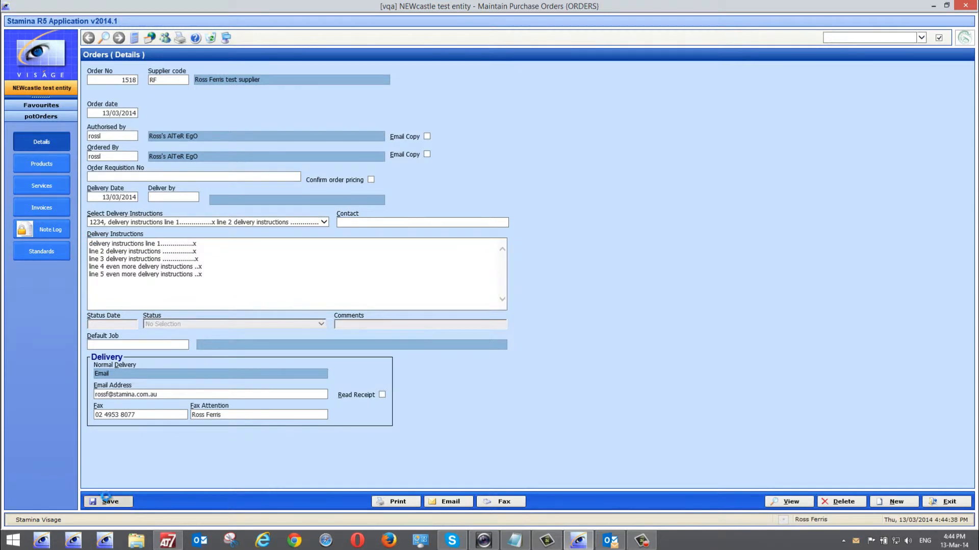
left_click(450, 499)
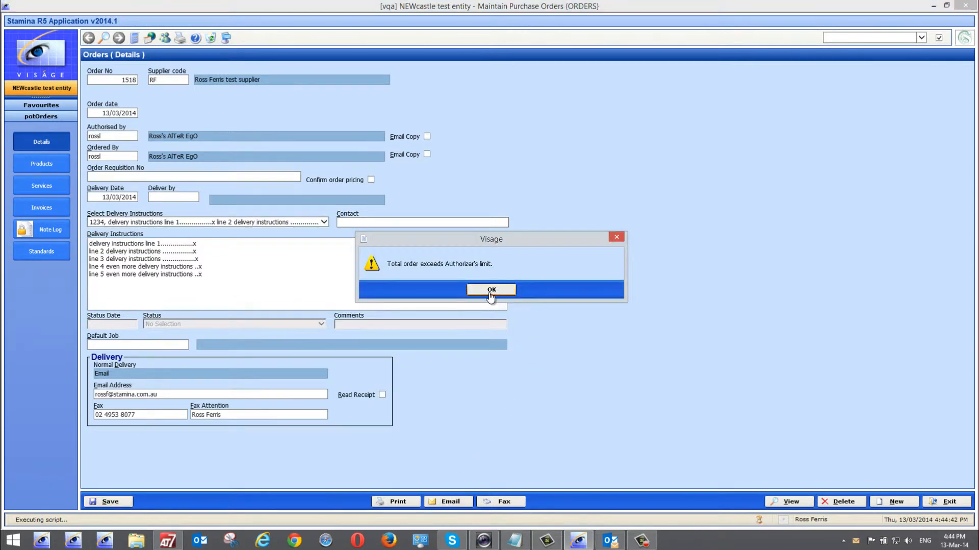
left_click(491, 290)
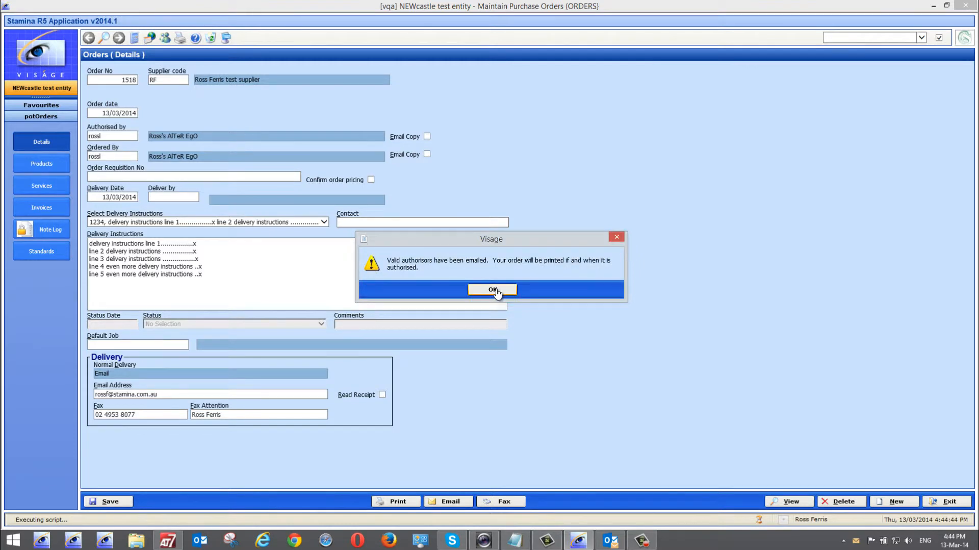
left_click(493, 290)
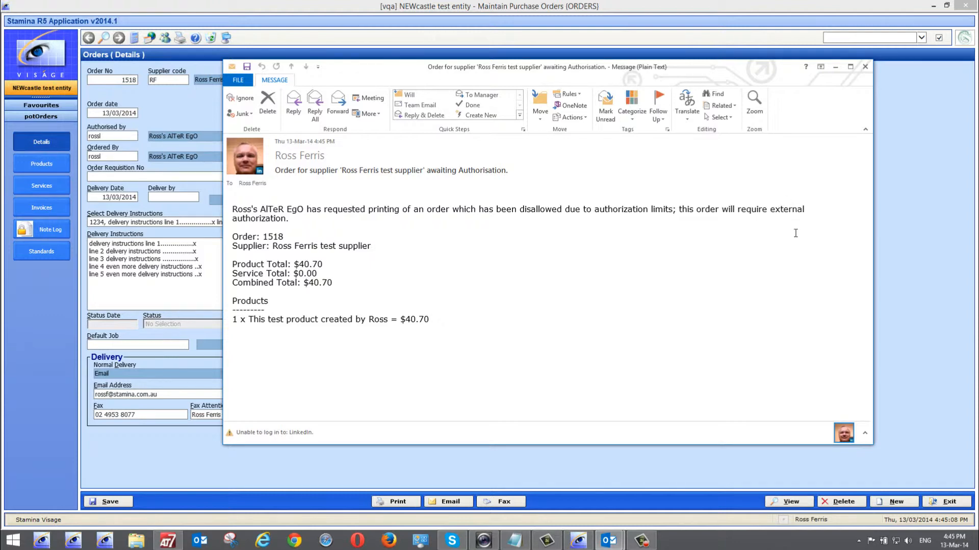
left_click(866, 69)
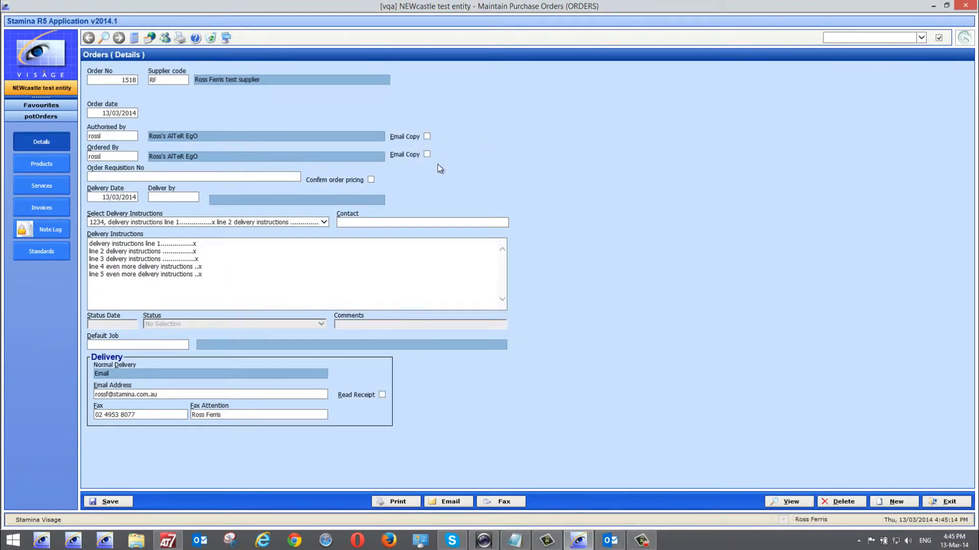
Leave the order and open the unauthorised order dated 13/03/2014 from the Authorise Orders list
left_click(946, 507)
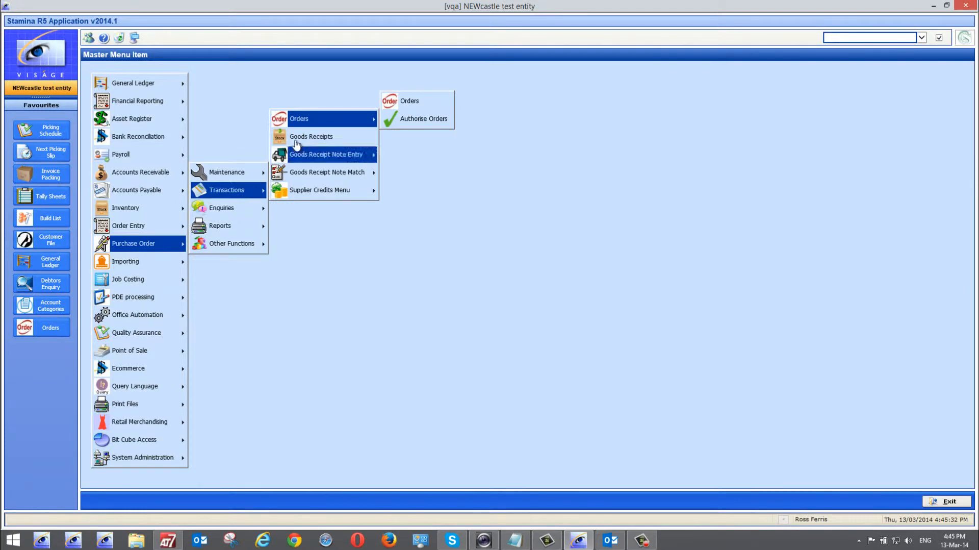
left_click(424, 119)
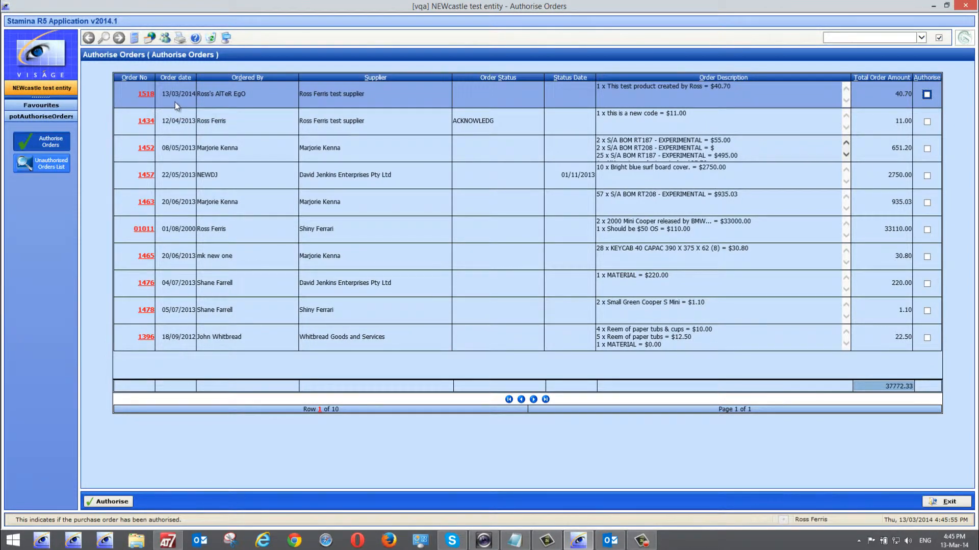
left_click(147, 95)
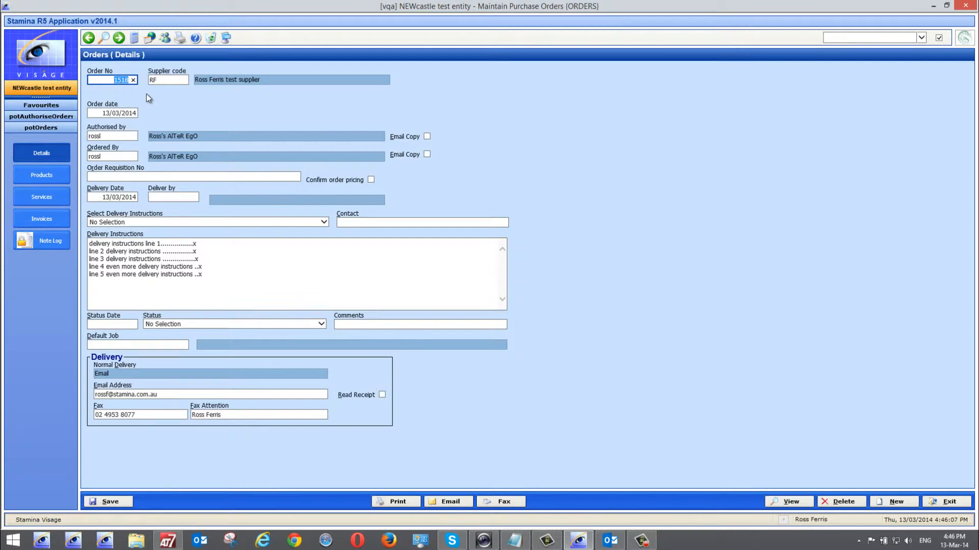
Review the order's product lines, and return to its details and delivery instructions
left_click(55, 176)
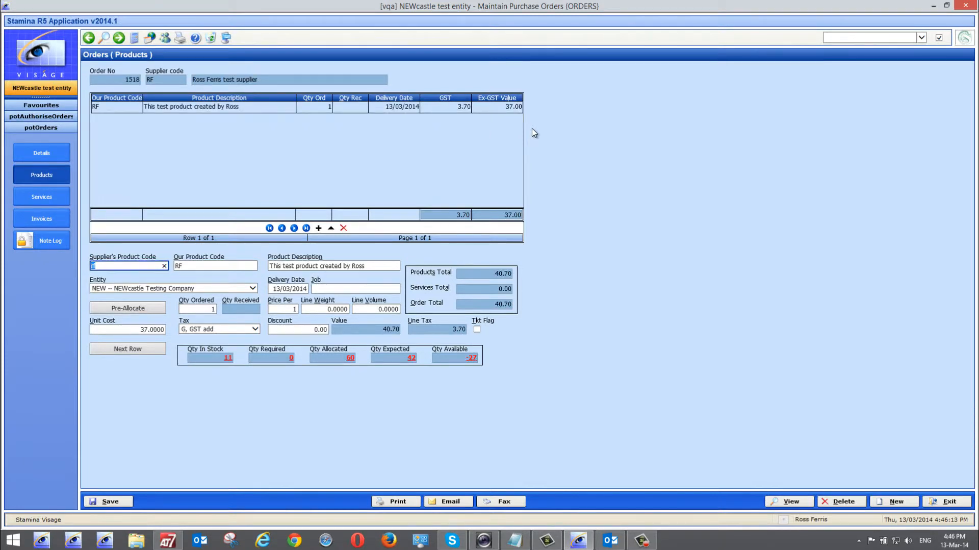
left_click(40, 153)
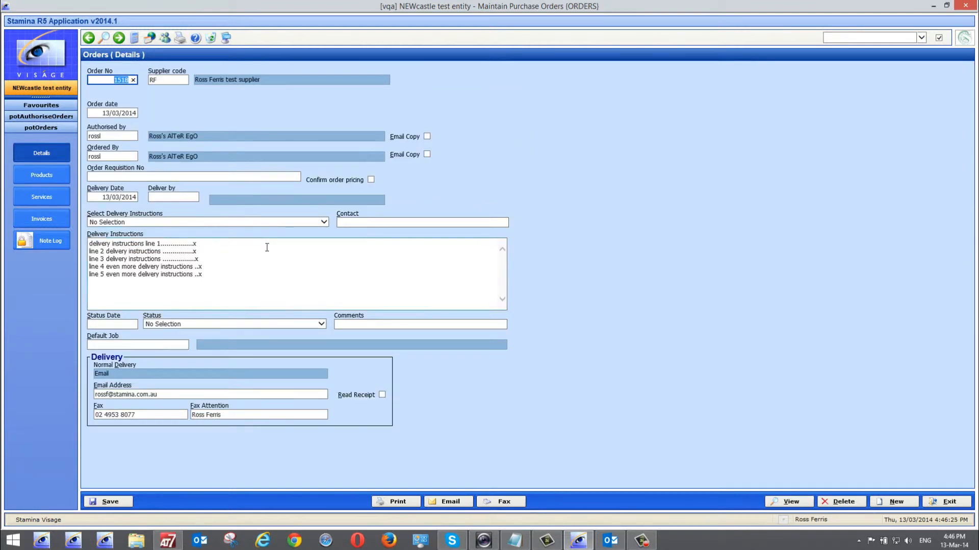
left_click(208, 275)
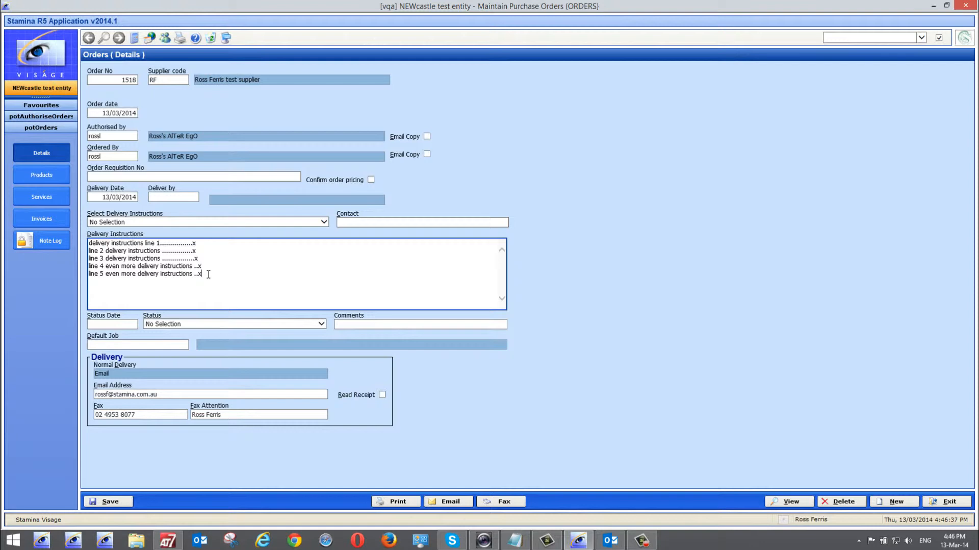
Open status maintenance from the order and pick the WHY status, "Need more explanation why needed", for it
right_click(183, 324)
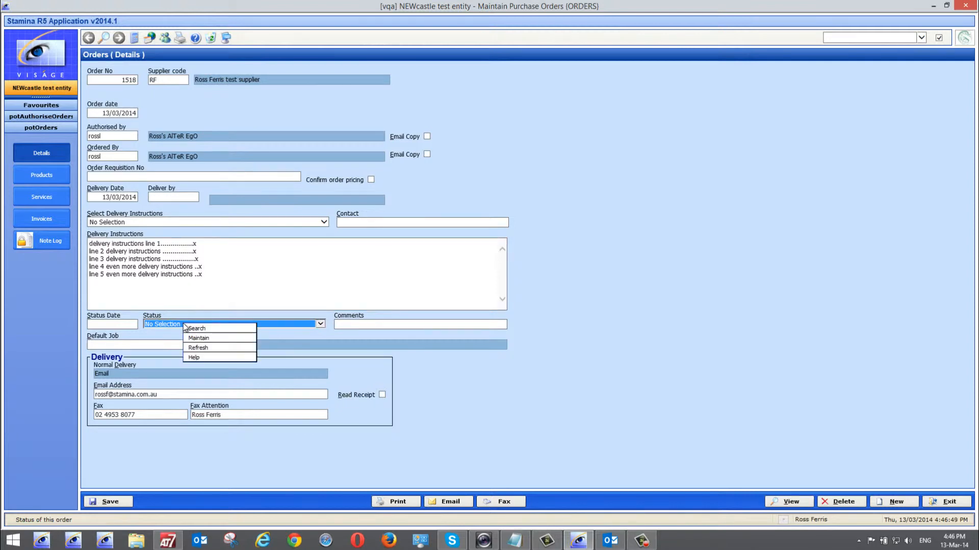
left_click(201, 338)
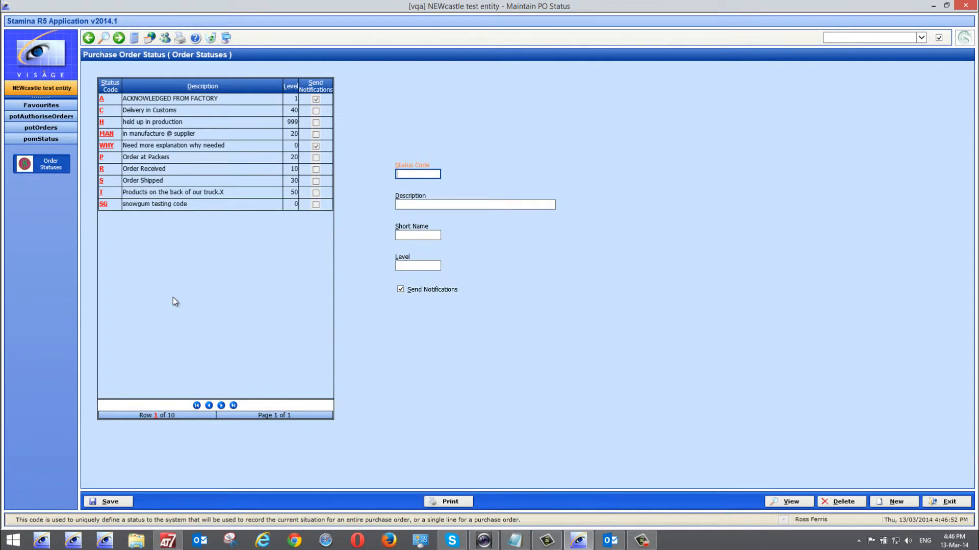
left_click(104, 147)
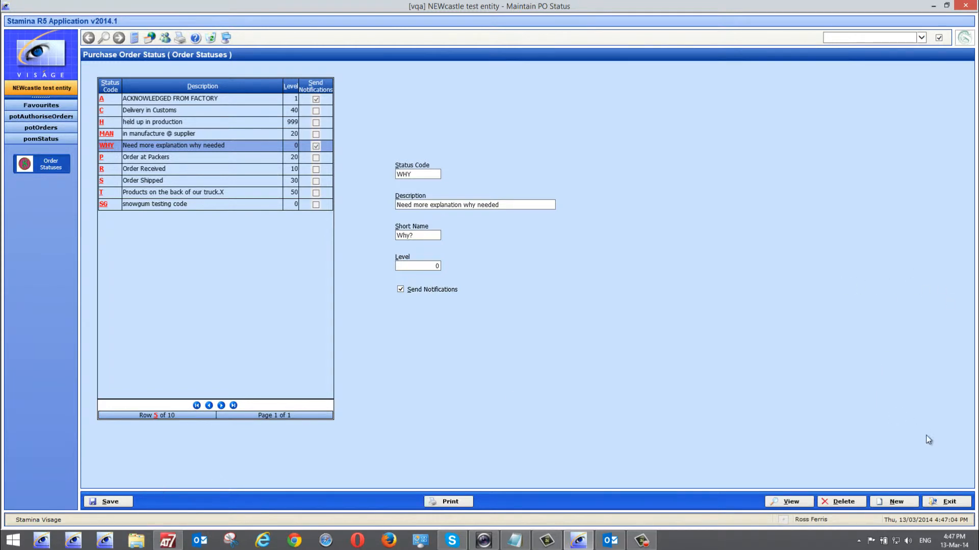
left_click(947, 501)
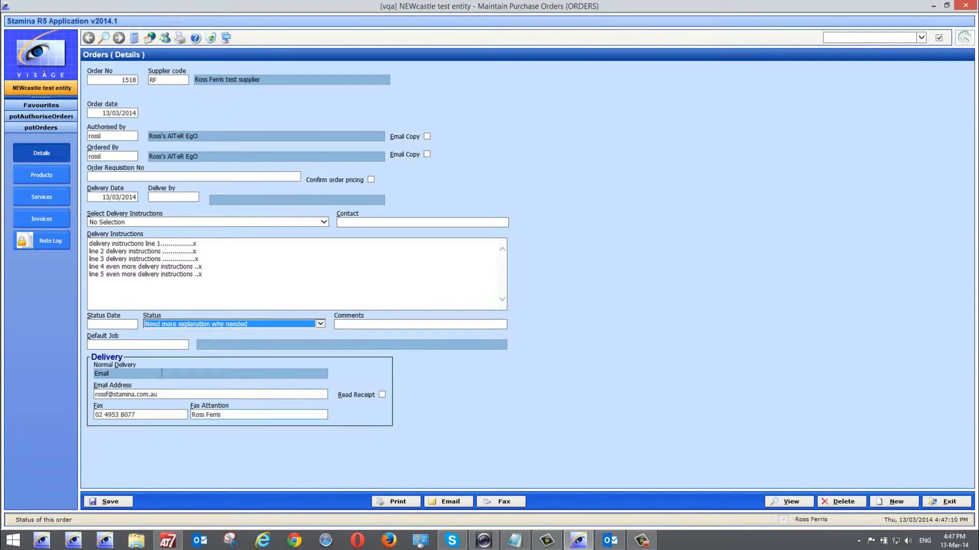
Enter the status comment "Tell me more about why", save the order and return to the orders awaiting authorisation
left_click(354, 324)
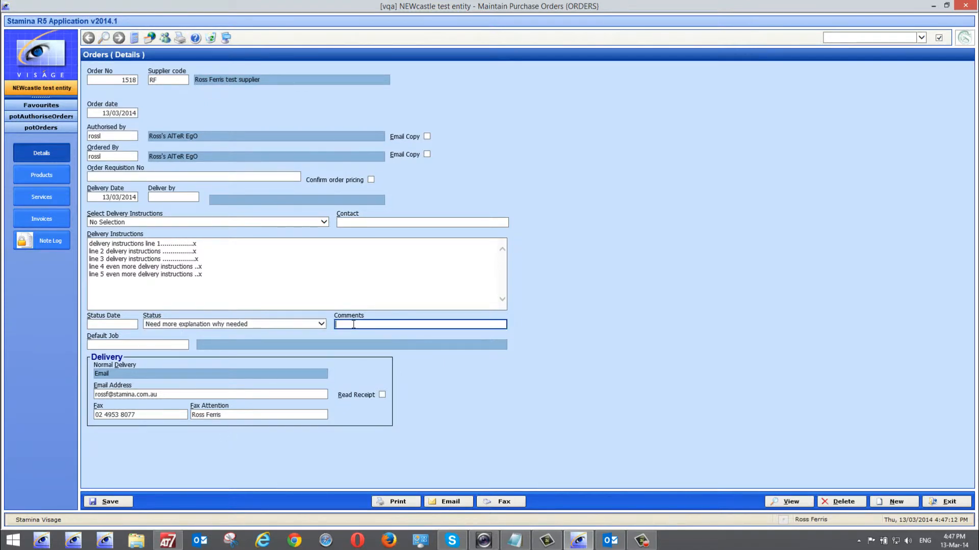
type("Tell me more about why")
left_click(111, 502)
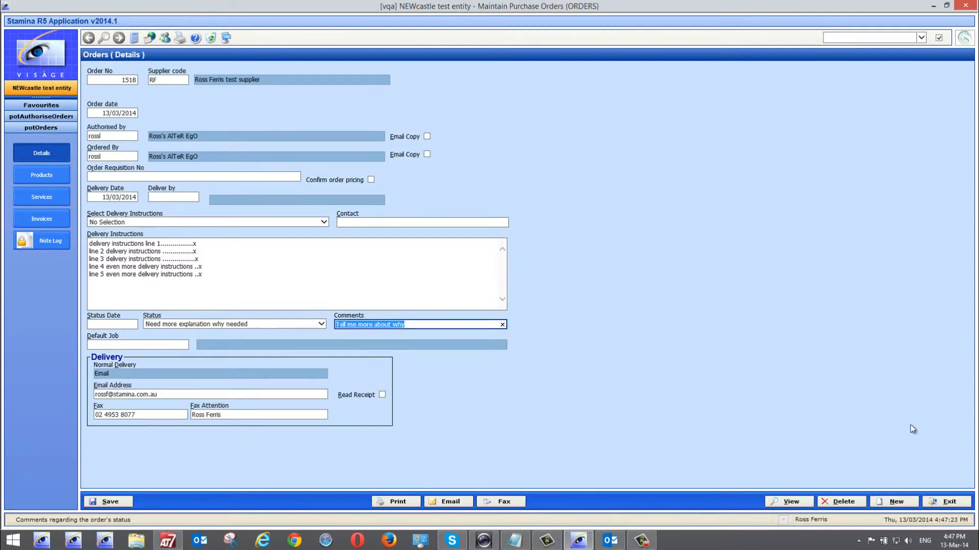
left_click(939, 500)
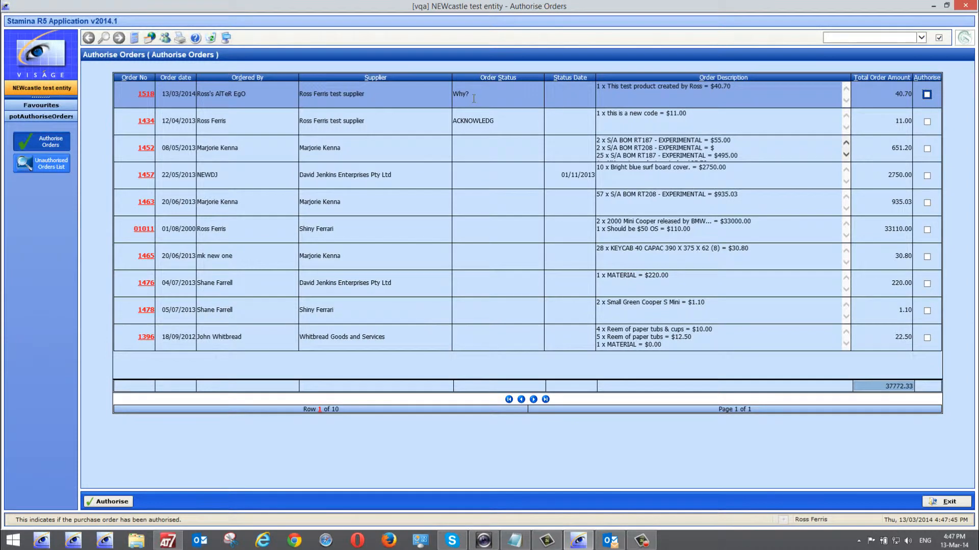
Leave the authorisation list and recall the same purchase order by its number in purchase order maintenance
left_click(945, 499)
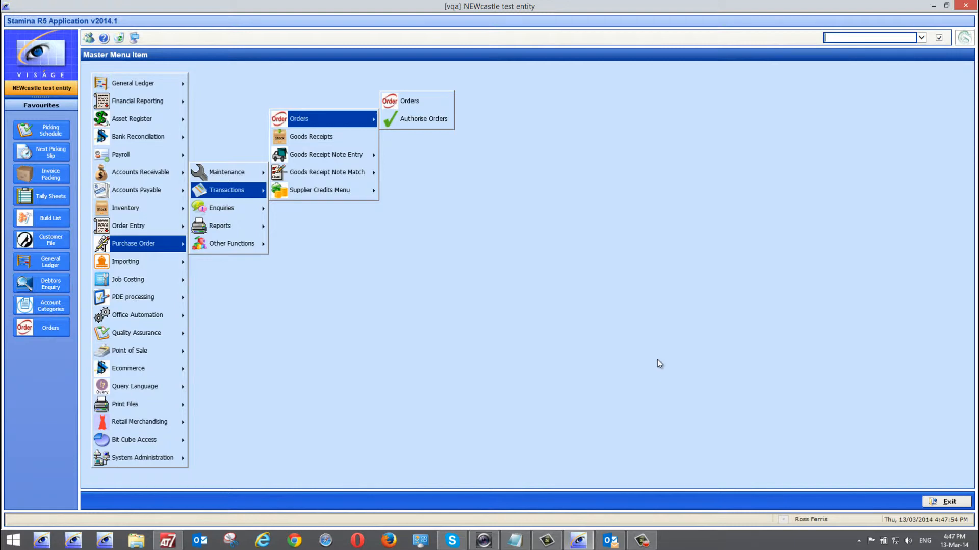
left_click(416, 102)
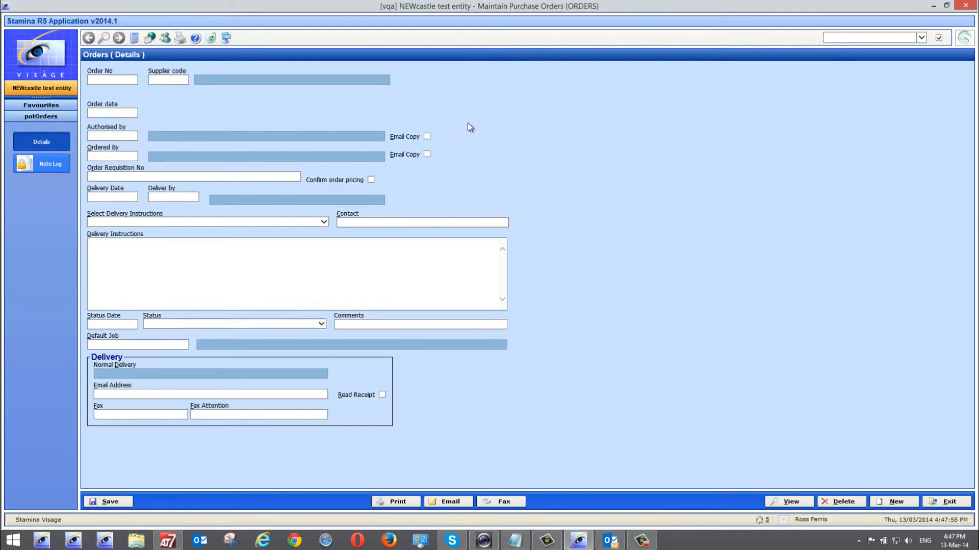
type("1518")
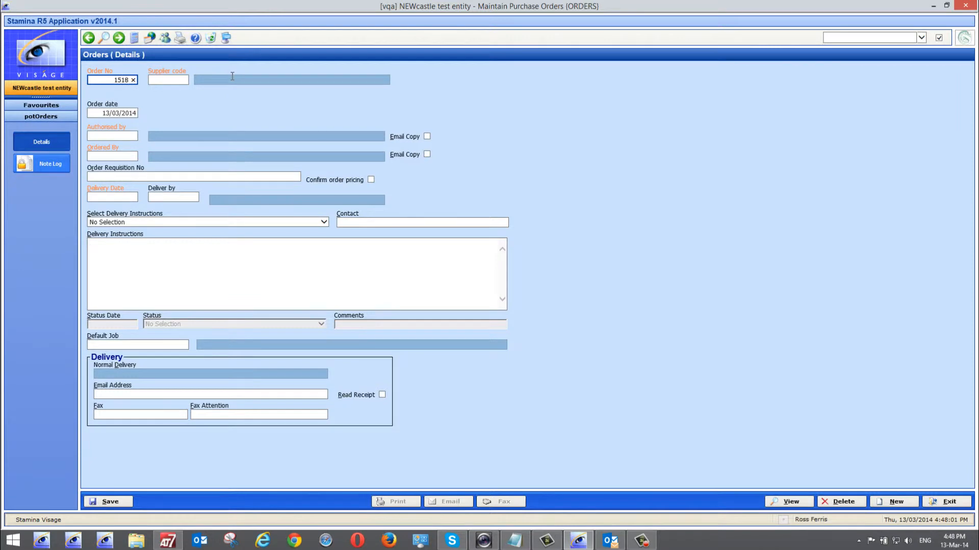
key("Tab")
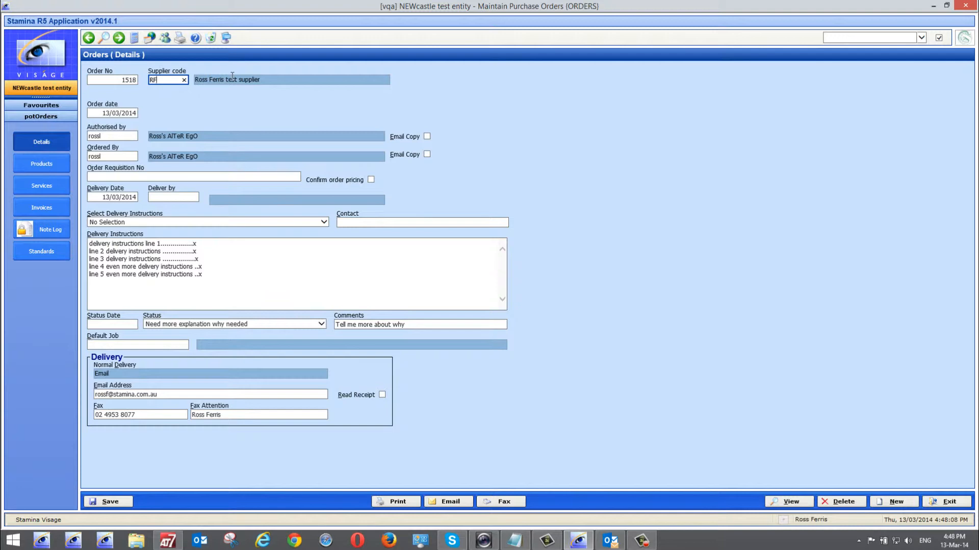
Start an Accounting Followup note on the order with the text "We really need this because the old one is broken"
left_click(47, 232)
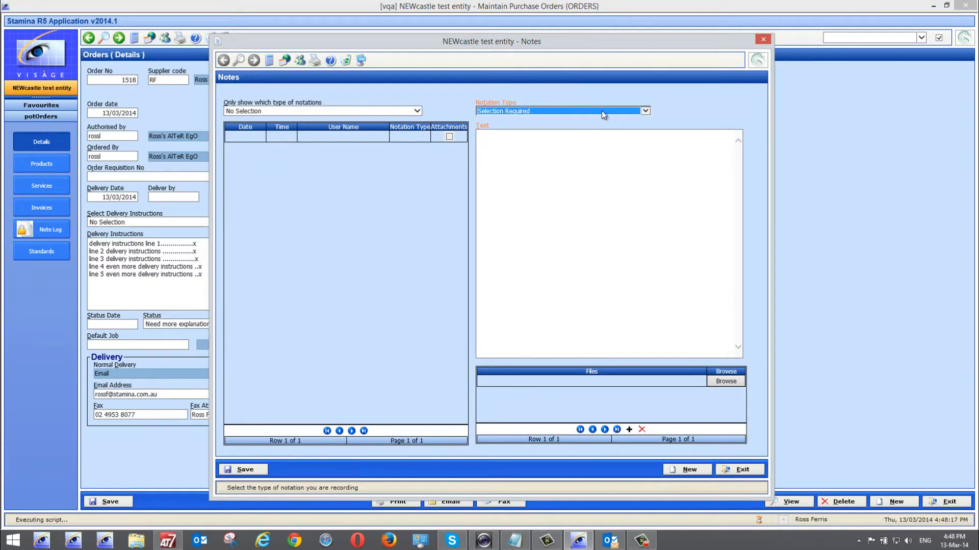
left_click(645, 112)
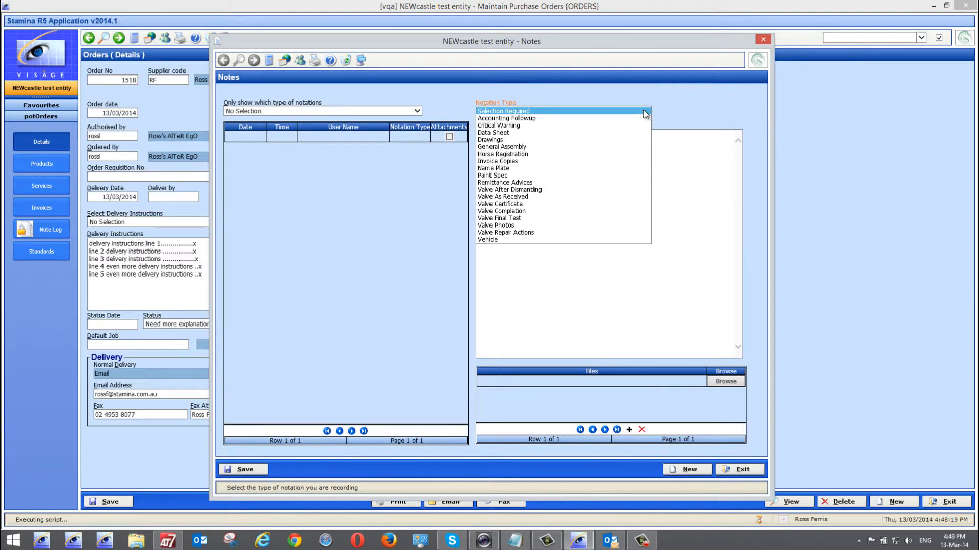
left_click(533, 118)
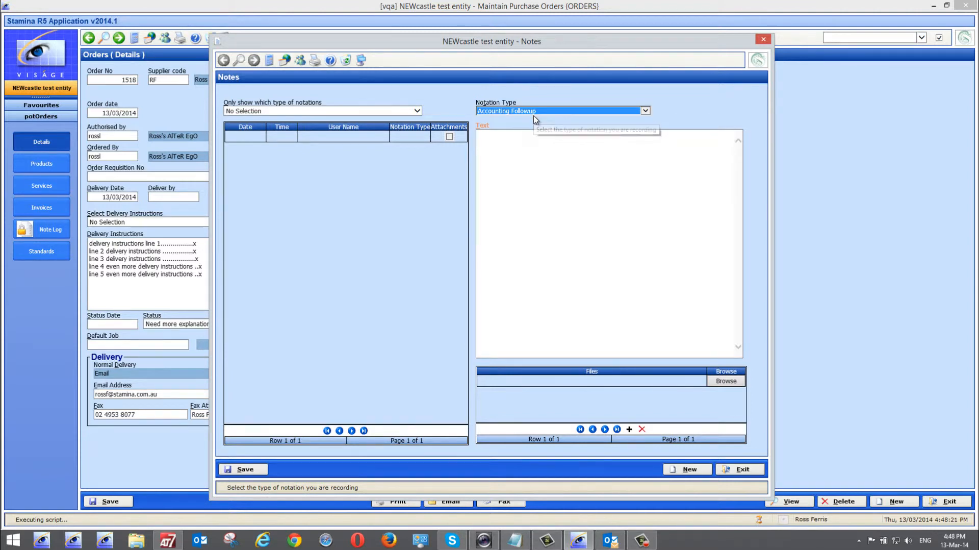
left_click(510, 142)
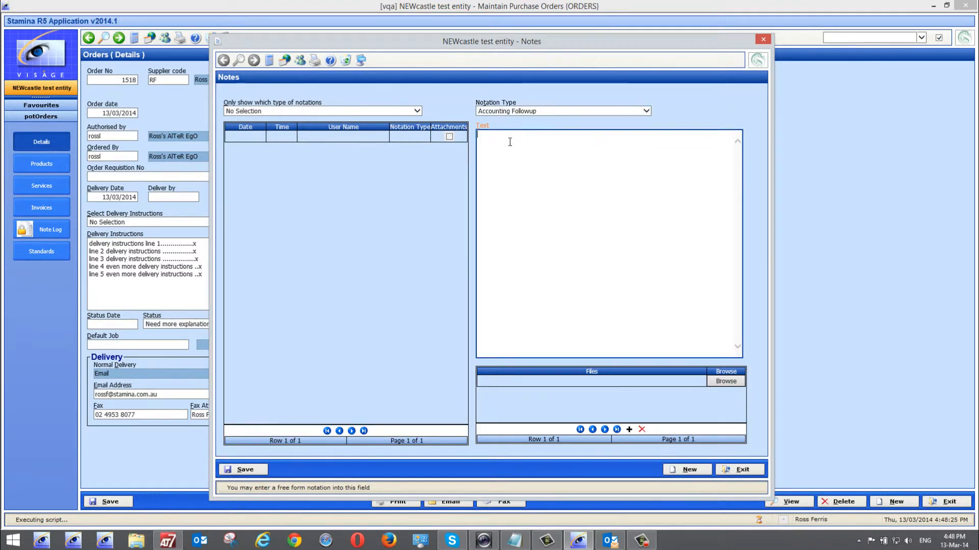
type("We really need this because the old one is broken")
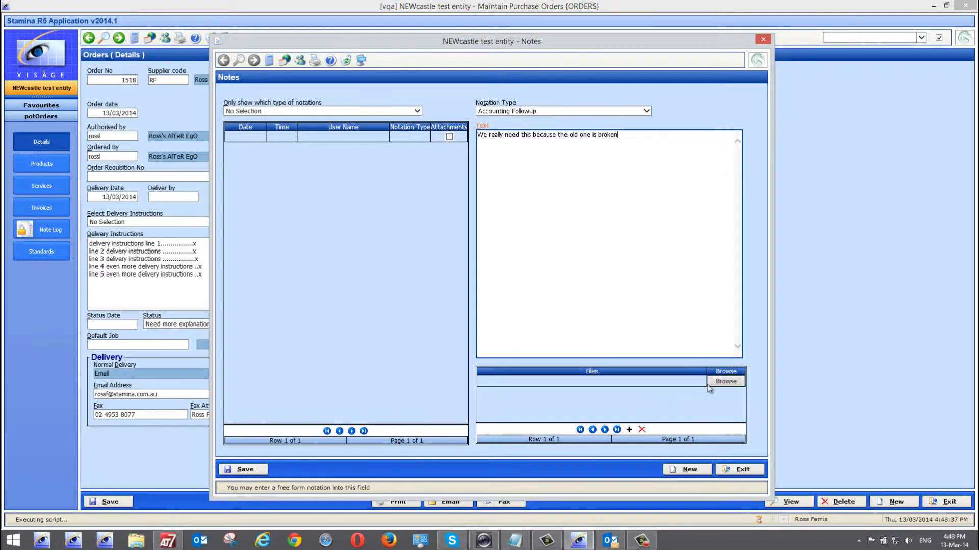
Attach Quote_P3005.pdf from the Temp folder to the note, save it and close the order's notes
left_click(723, 383)
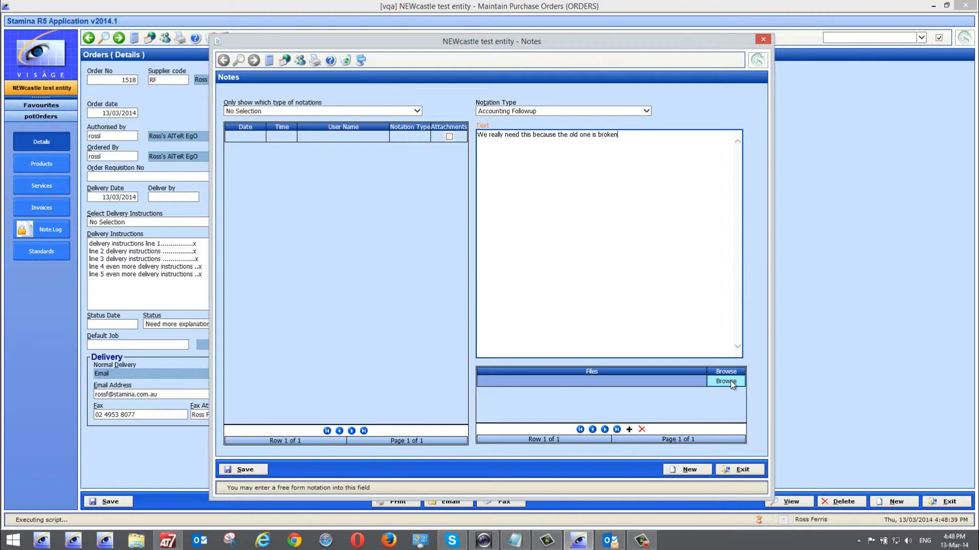
left_click(732, 384)
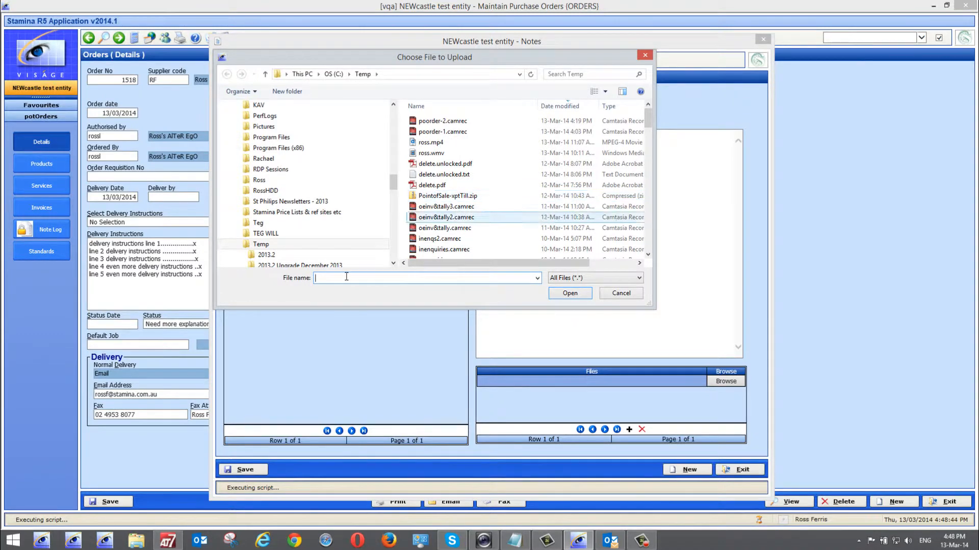
type("quo")
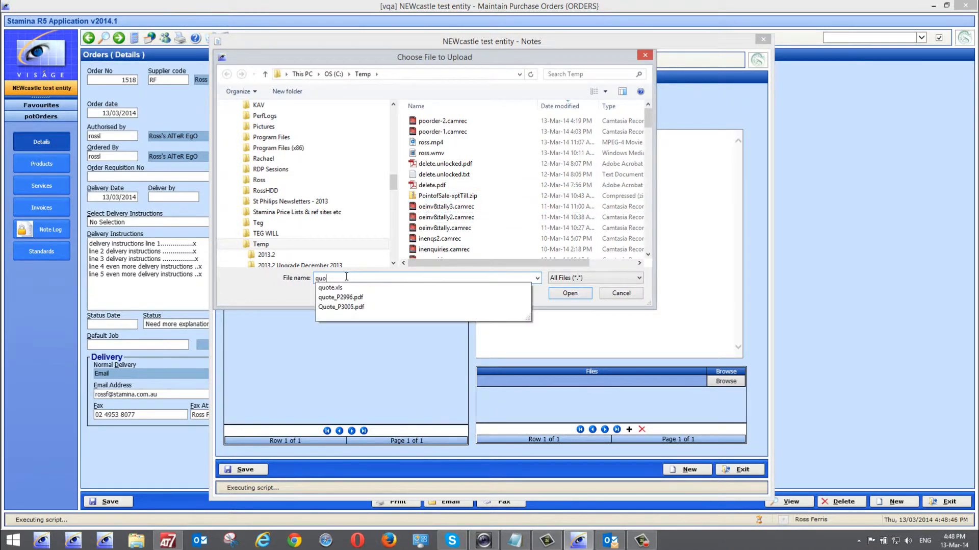
left_click(354, 308)
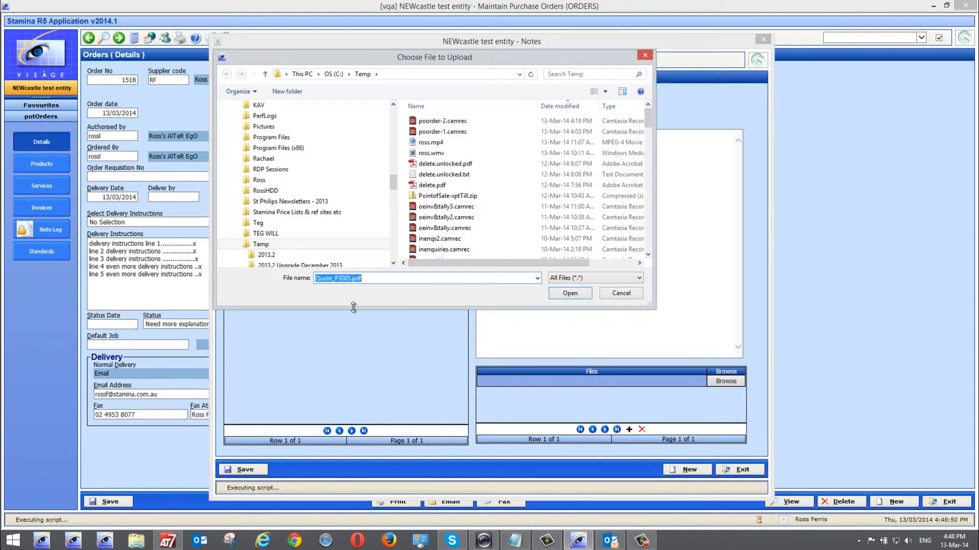
left_click(578, 293)
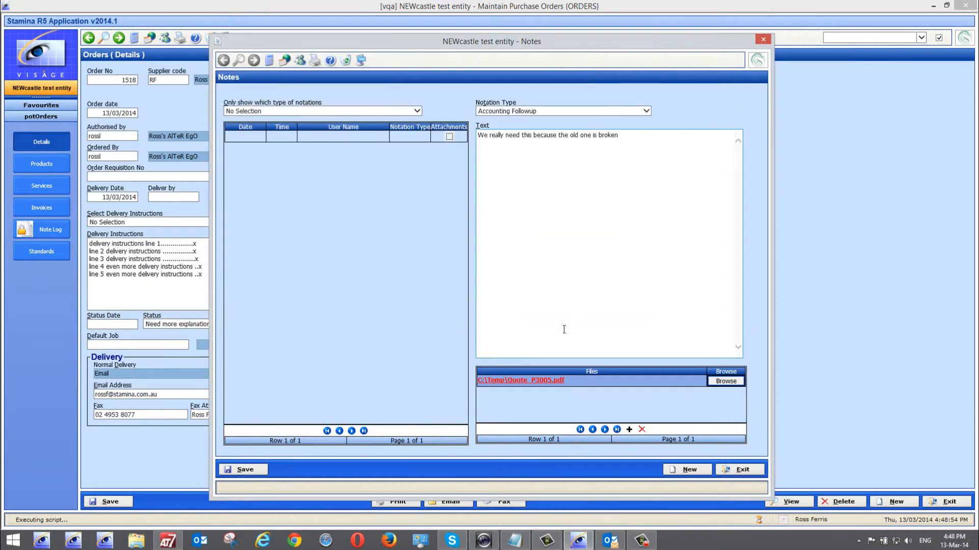
left_click(246, 469)
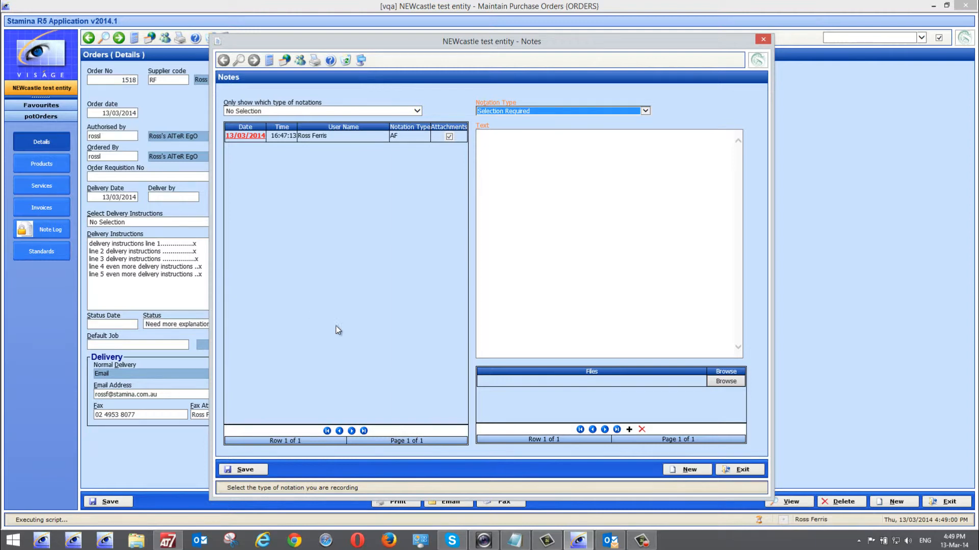
left_click(738, 469)
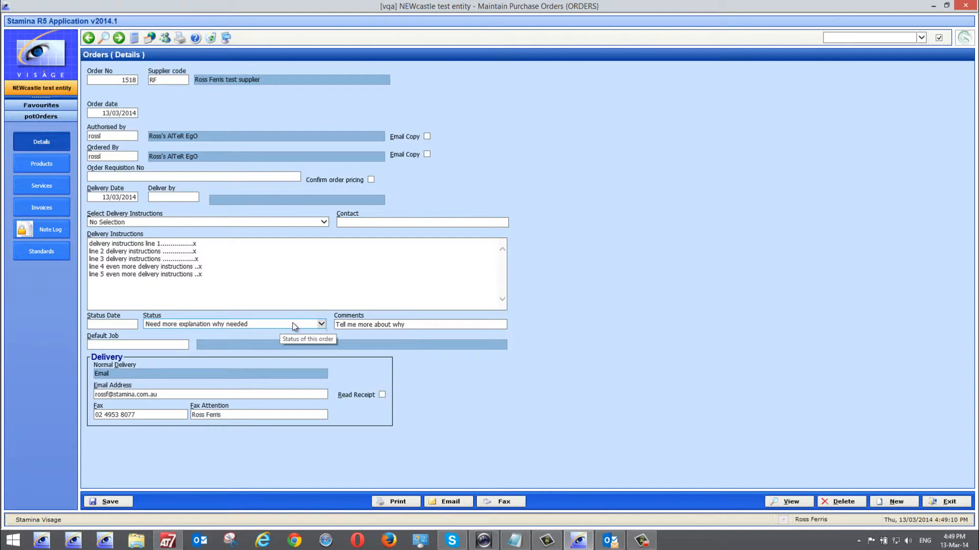
Create a purchase order status with code PP, description "Pretty Please" and short name "Please", and return to the order
left_click(322, 326)
left_click(309, 339)
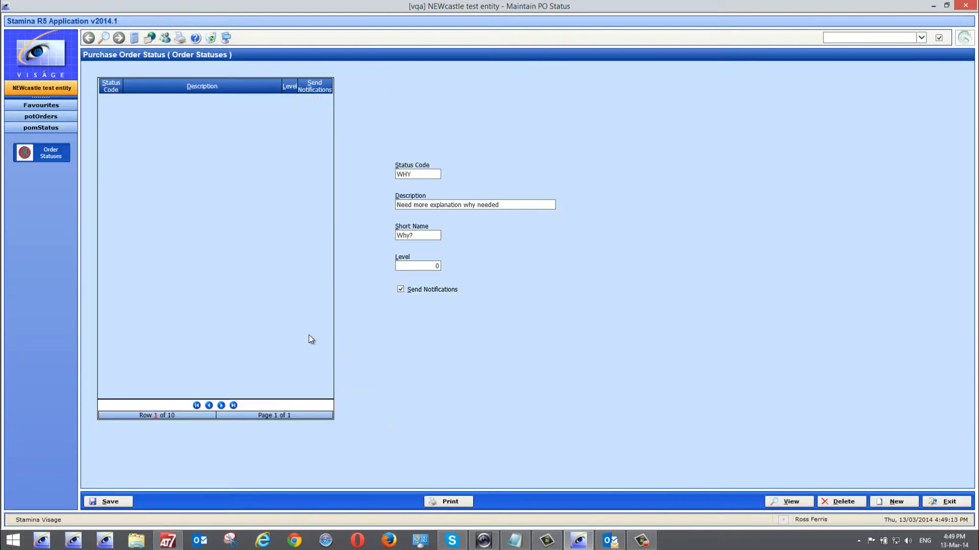
type("PP")
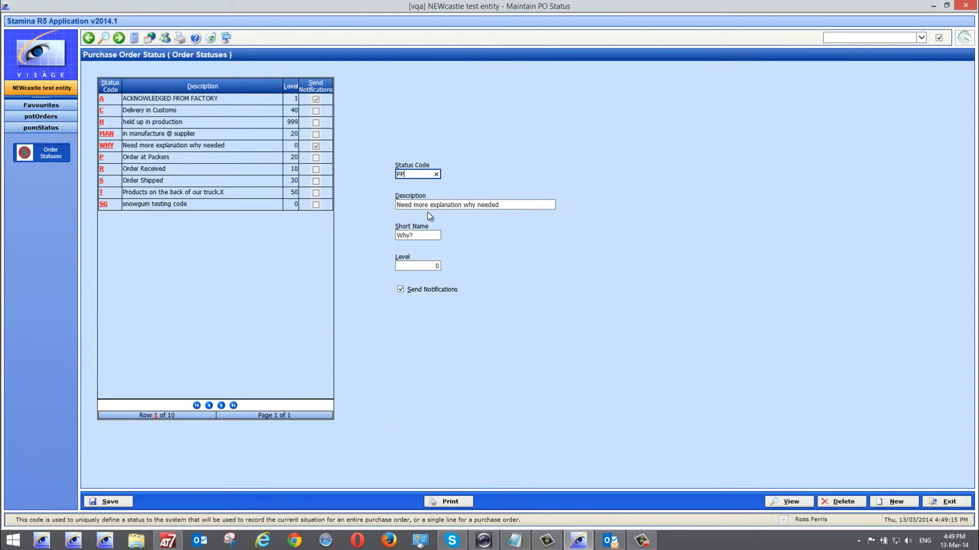
key("Tab")
type("Pretty Please")
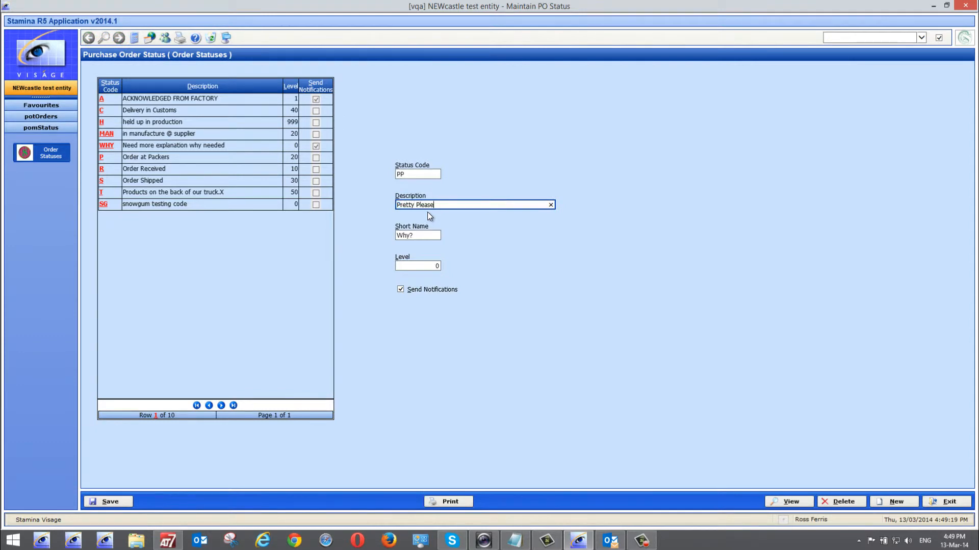
left_click(418, 235)
type("P")
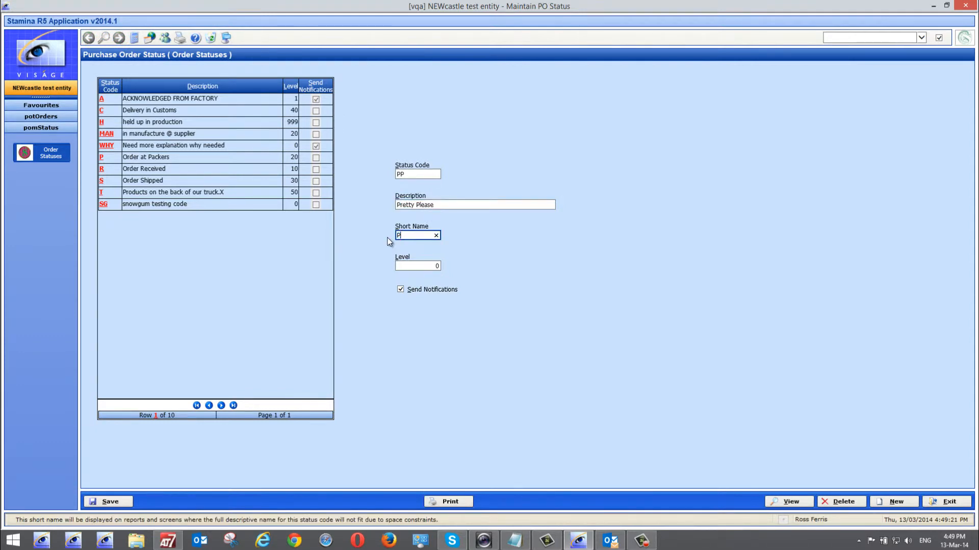
type("lease")
left_click(111, 499)
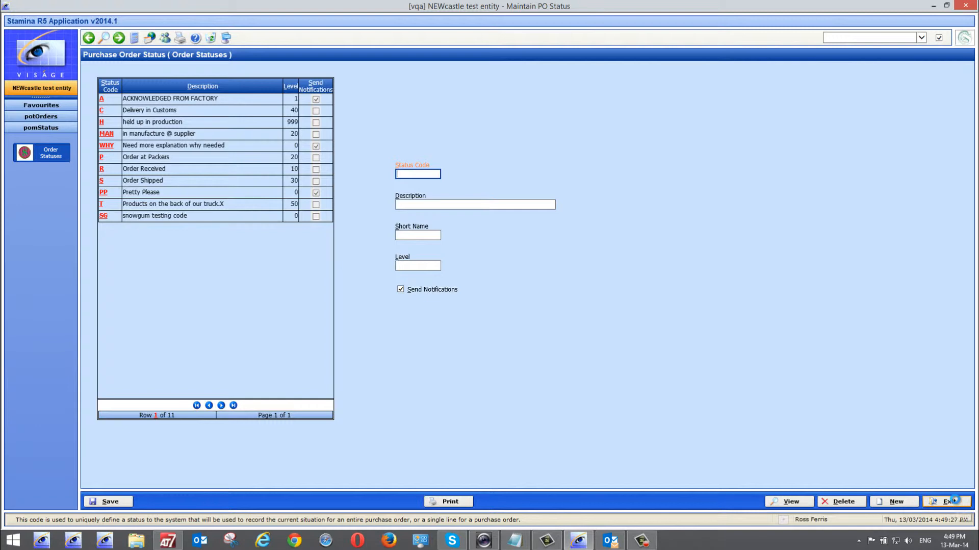
left_click(955, 499)
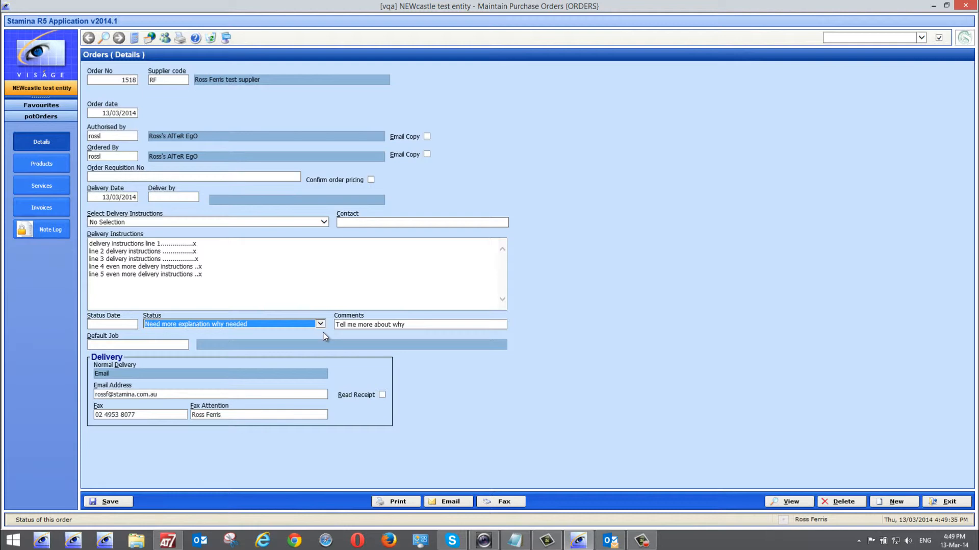
Set the order's status to Pretty Please with the comment "You have your answers on the note log" and save the order
left_click(319, 324)
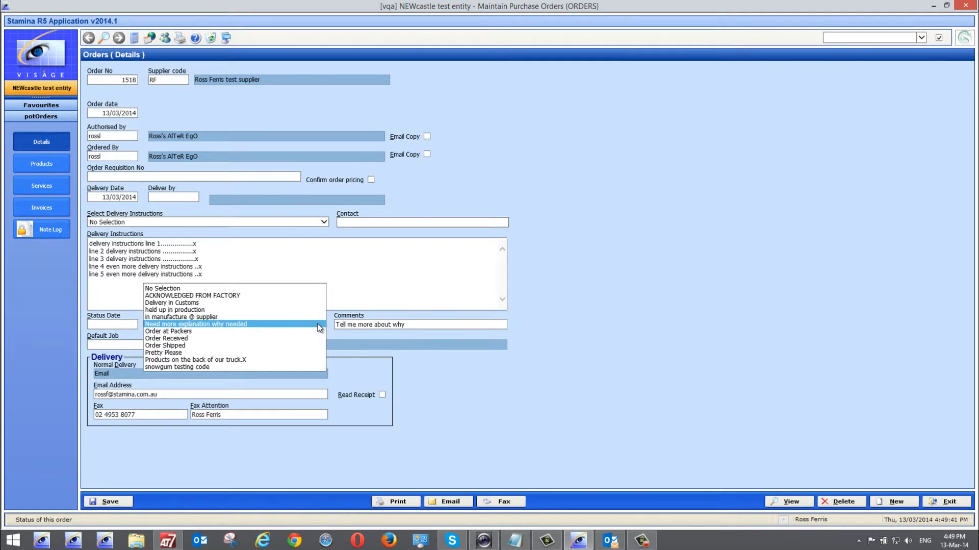
left_click(185, 352)
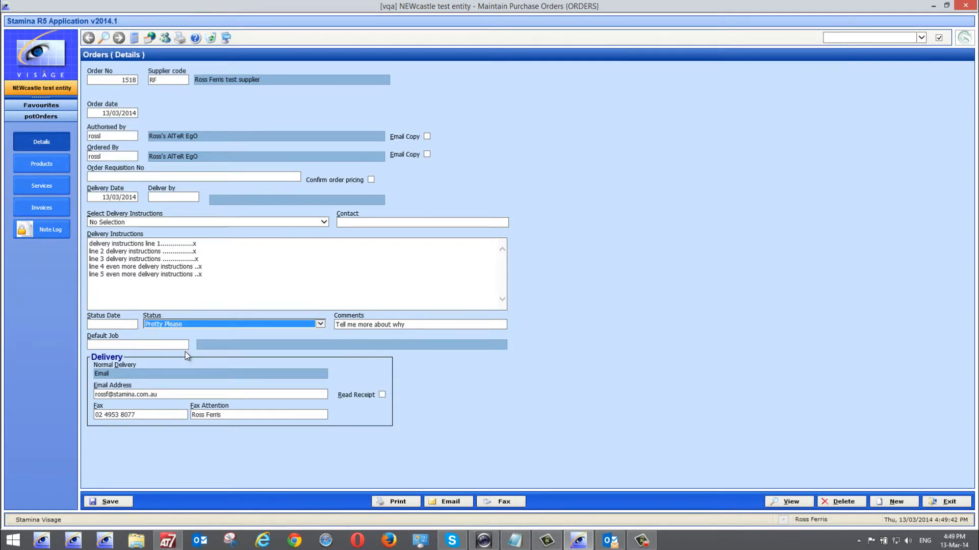
left_click(420, 323)
type("You")
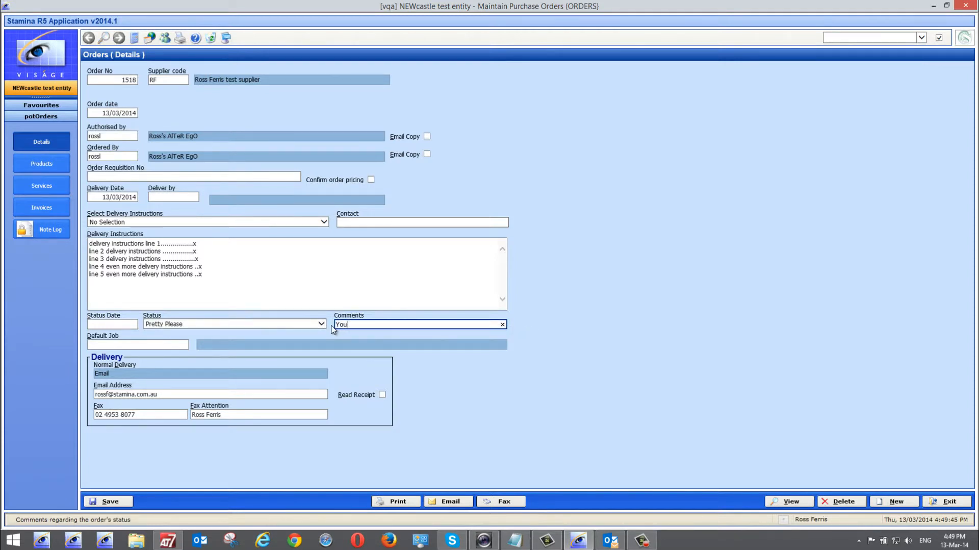
type(" have your answers on the note log")
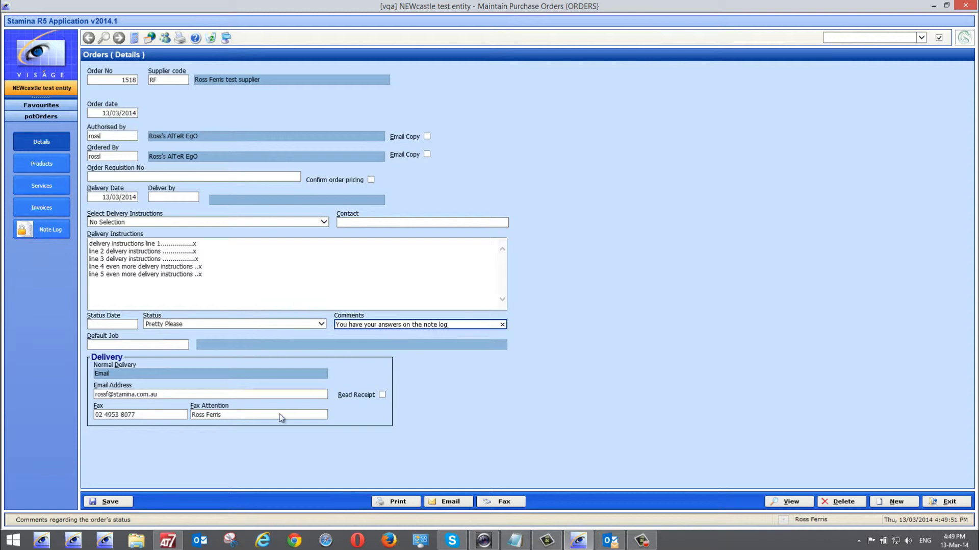
left_click(108, 501)
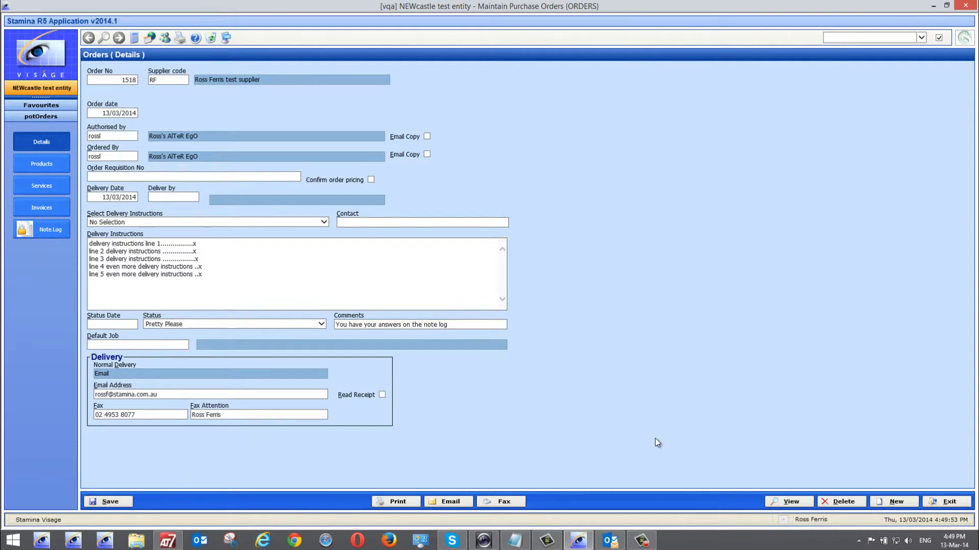
Try to print the order, dismiss the limit messages, and read the authorisation request email in Outlook before closing it
left_click(393, 502)
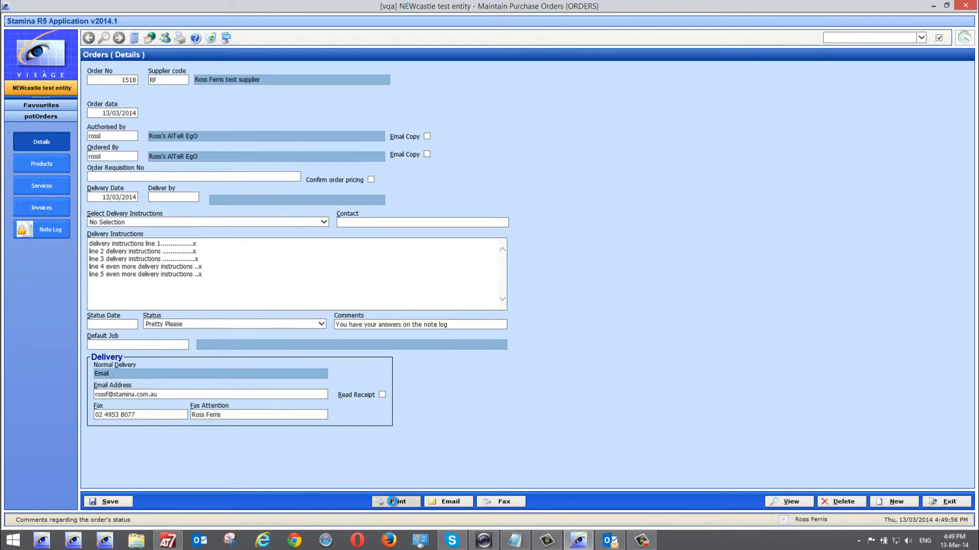
left_click(503, 294)
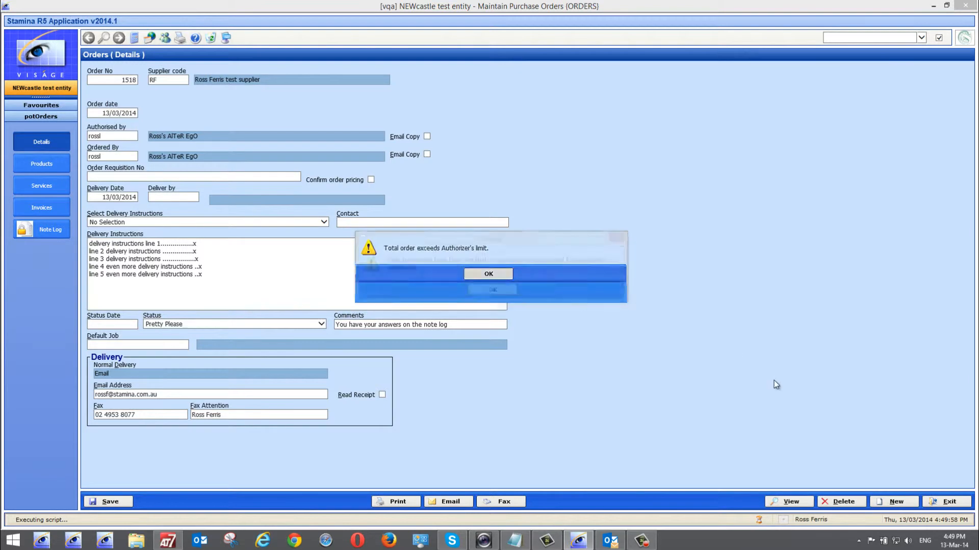
left_click(510, 291)
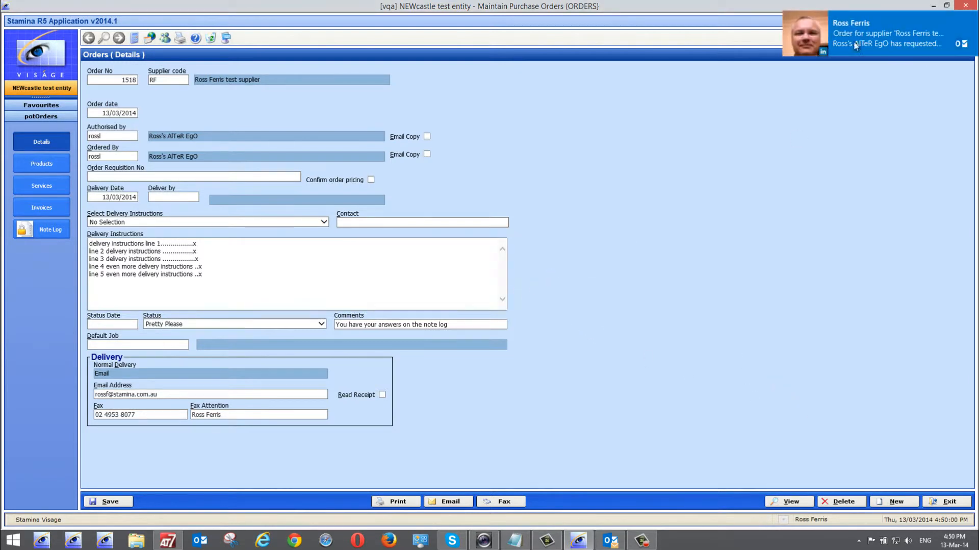
left_click(863, 38)
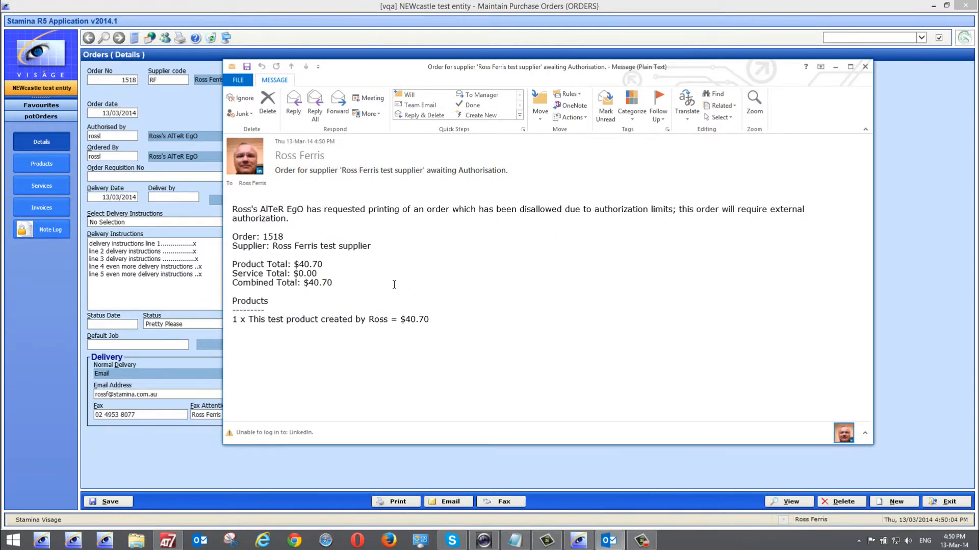
left_click(866, 67)
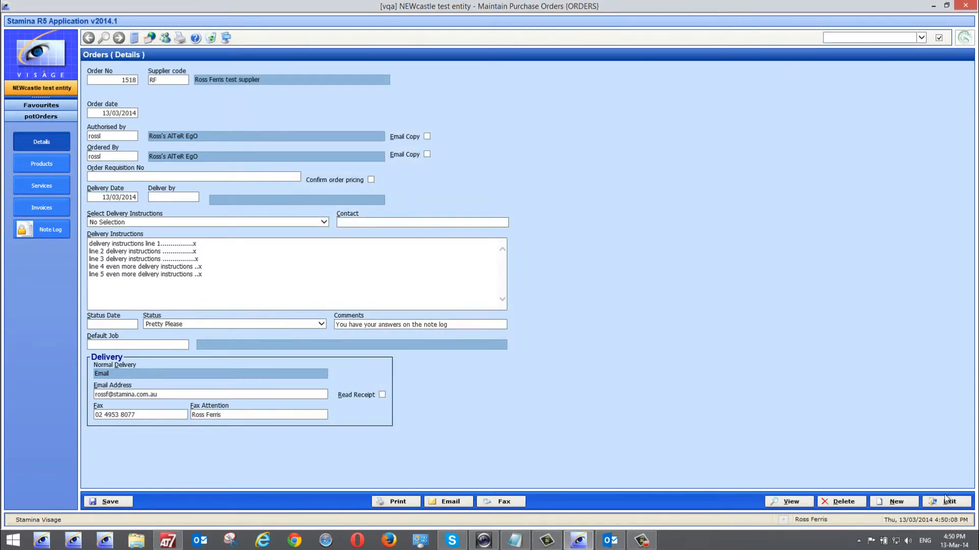
Leave the order, open the list of orders awaiting authorisation and sort it by order status in both directions
left_click(946, 501)
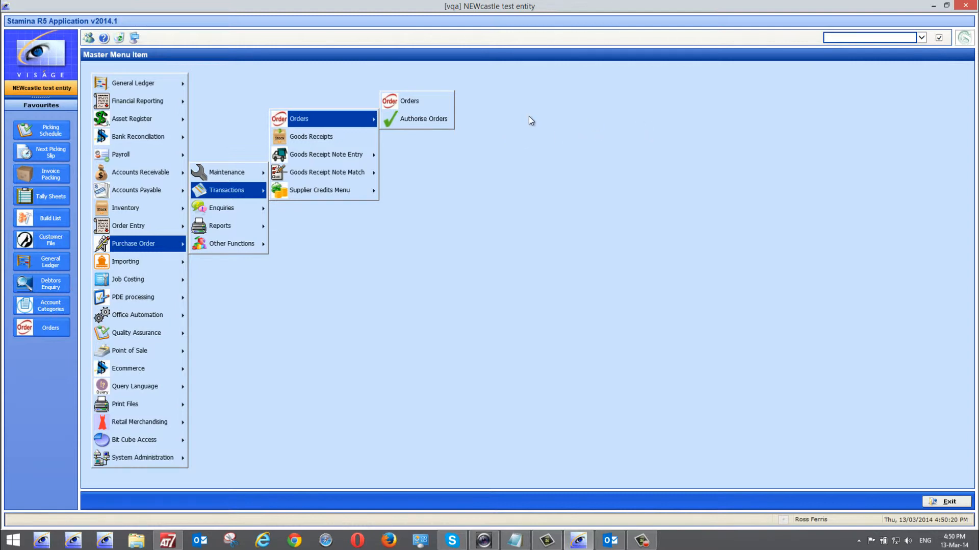
left_click(426, 119)
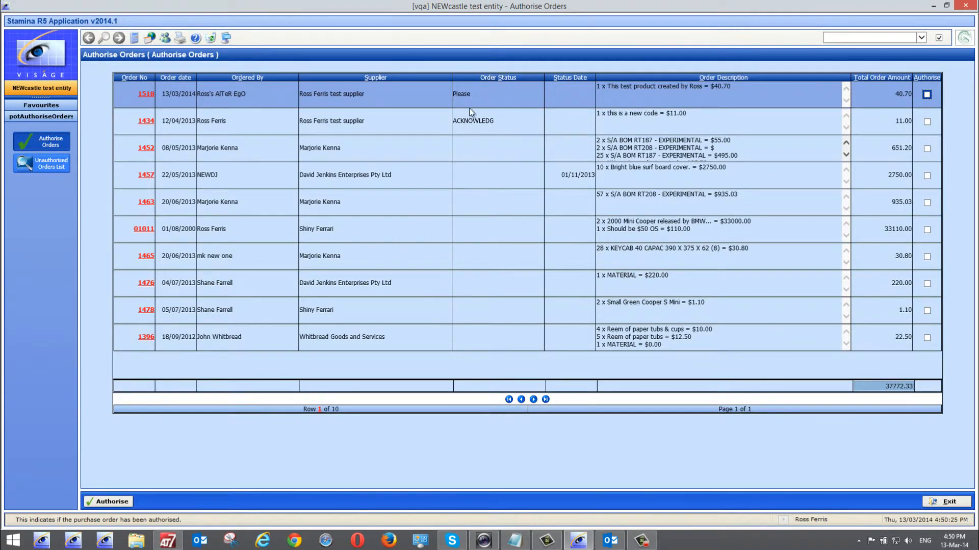
left_click(504, 81)
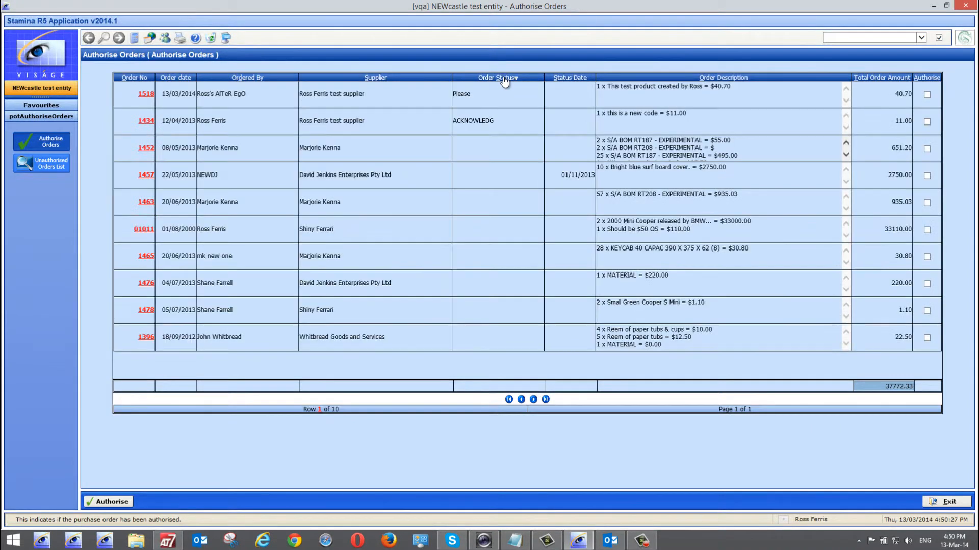
left_click(504, 80)
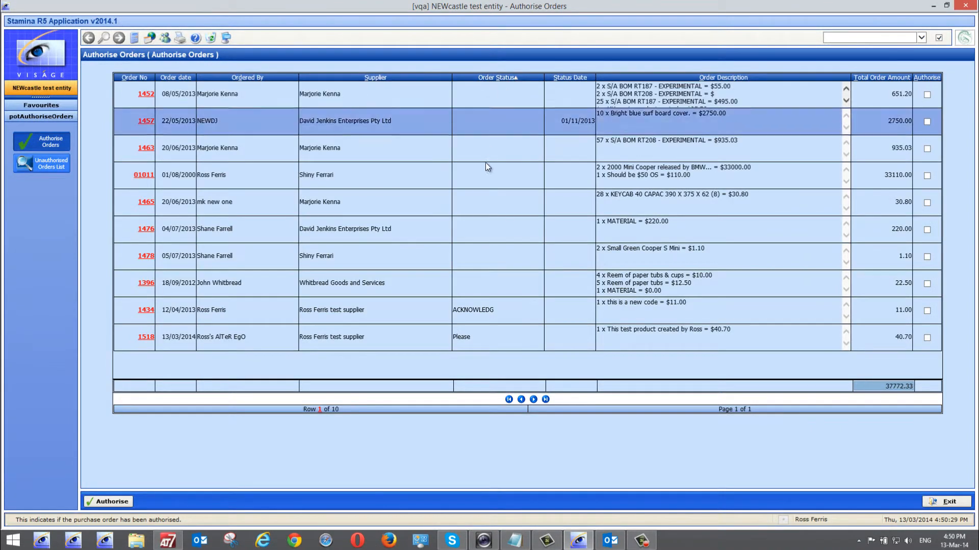
left_click(502, 80)
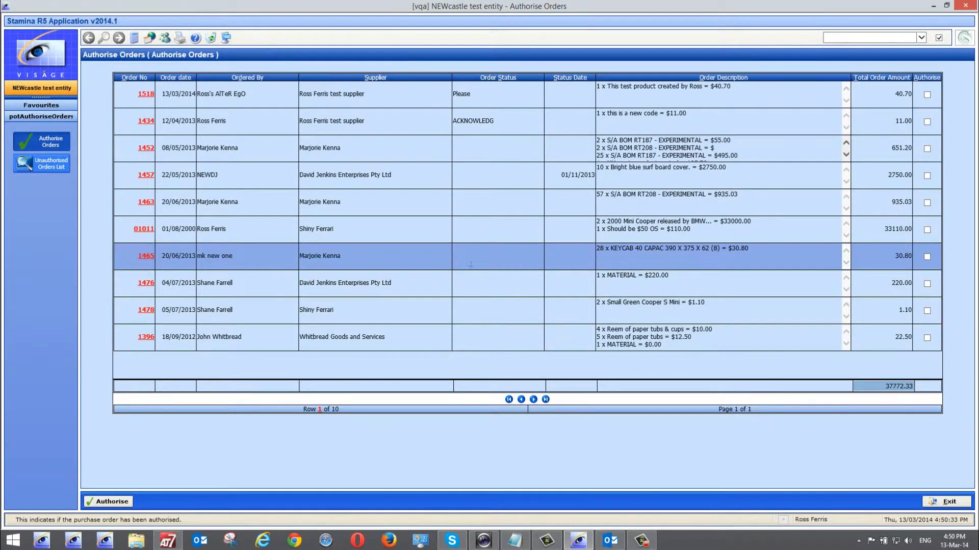
Open the order with status Please from the list and review its note with the PDF attachment and its product lines
left_click(145, 94)
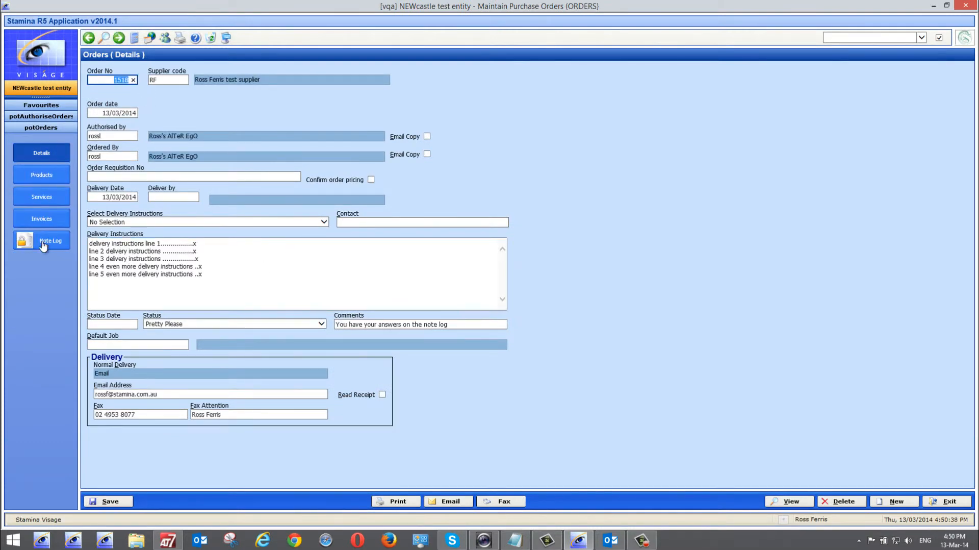
left_click(42, 245)
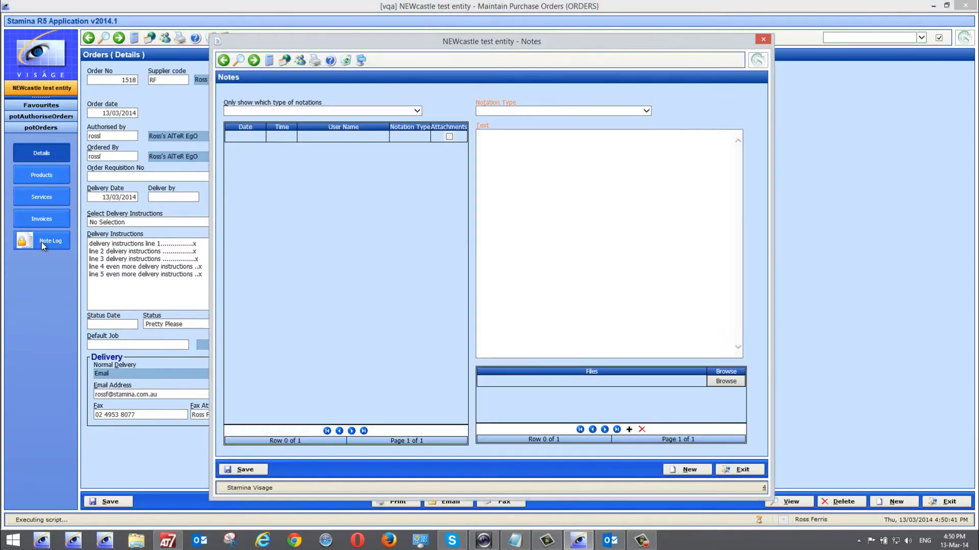
left_click(233, 137)
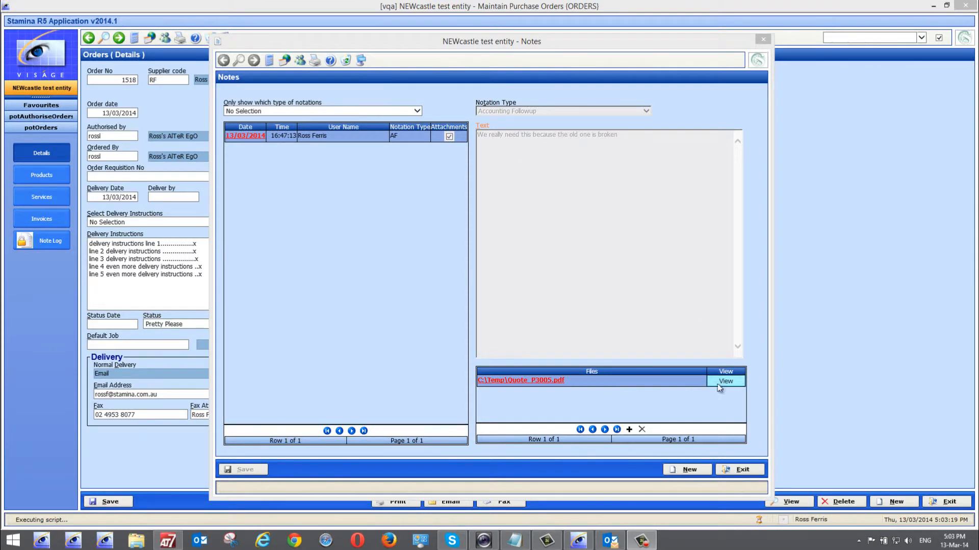
left_click(738, 468)
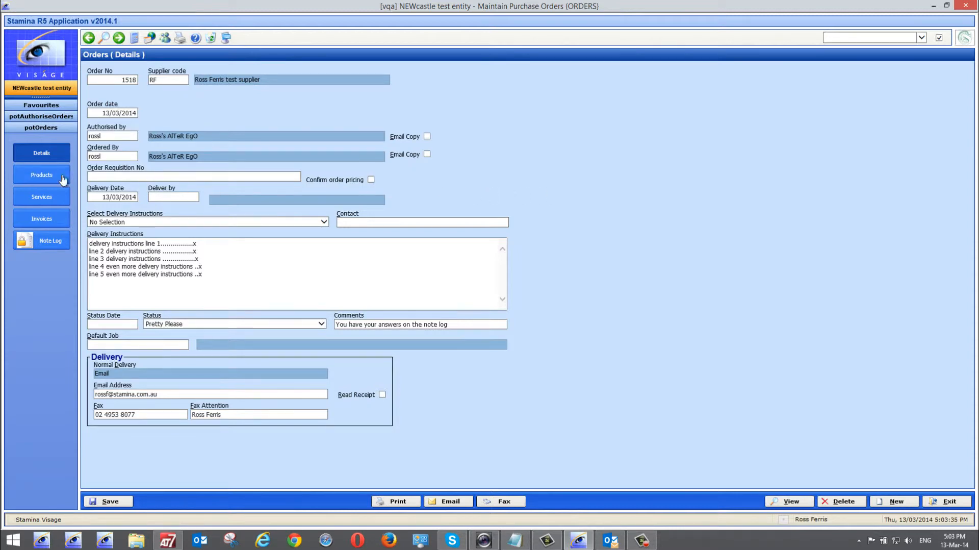
left_click(24, 175)
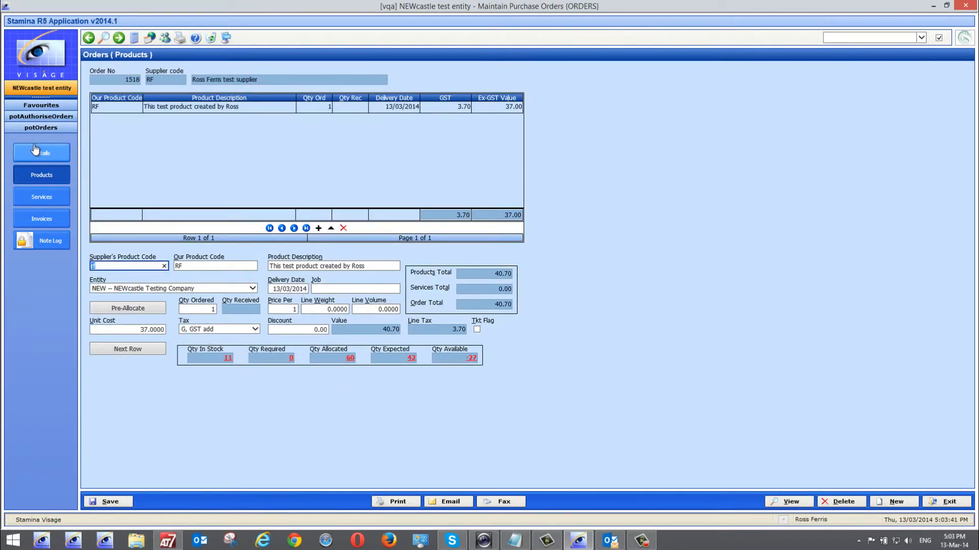
left_click(36, 153)
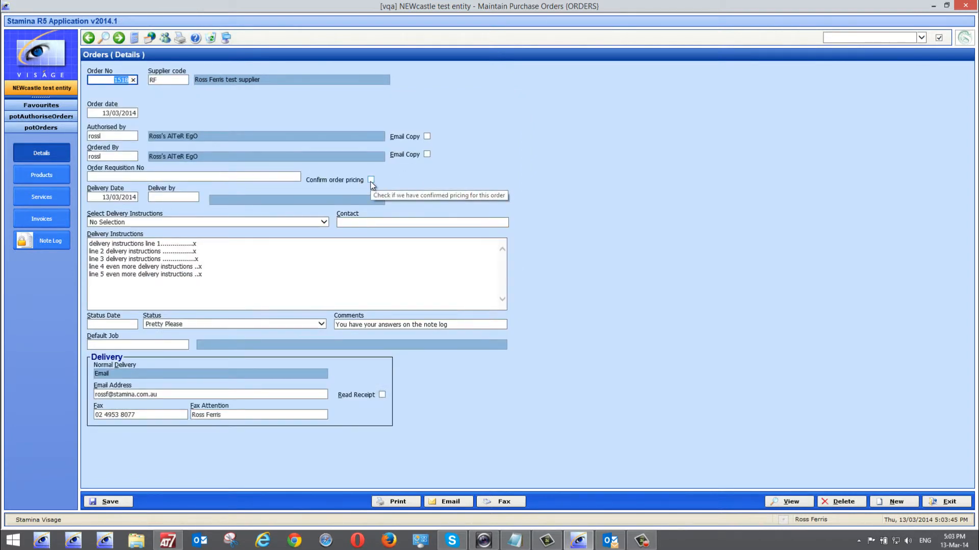
Turn on Confirm order pricing, check the order's product lines, and turn the option off again
left_click(371, 180)
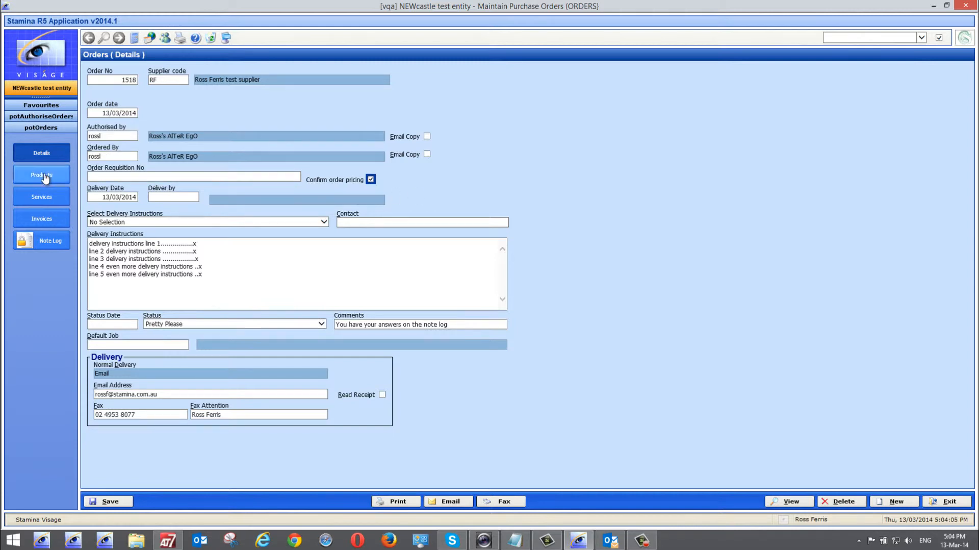
left_click(43, 173)
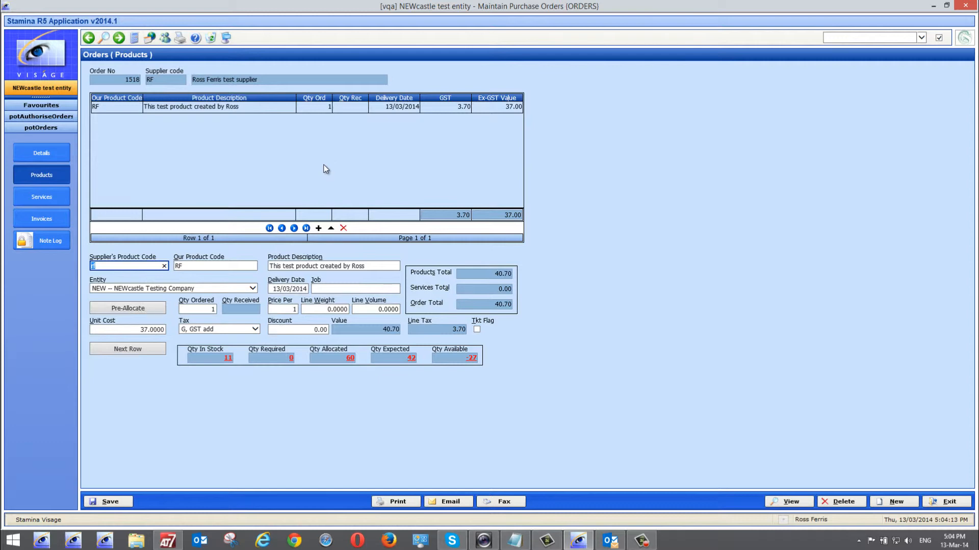
left_click(42, 153)
left_click(371, 179)
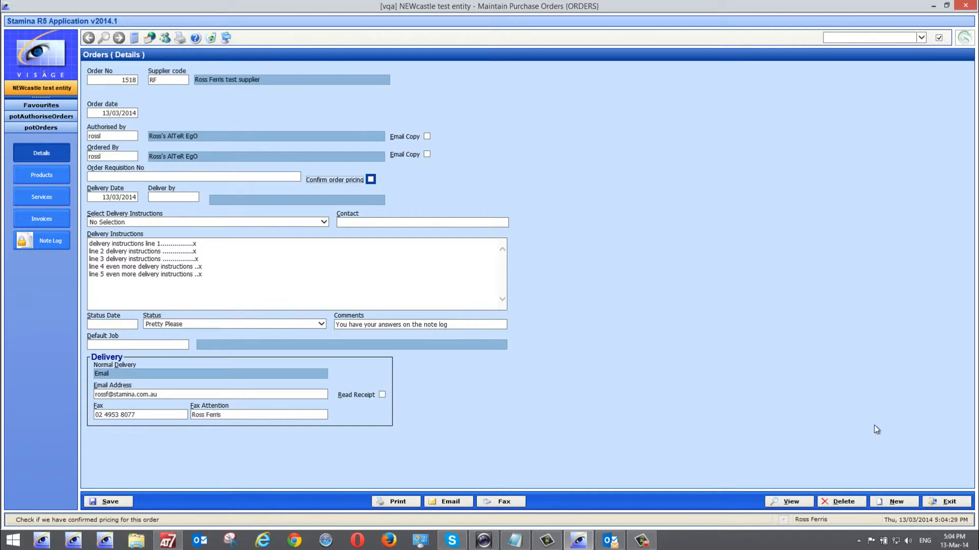
Return to the authorisation list, authorise the order with status Please, and view the resulting email with the order PDF attached
left_click(945, 504)
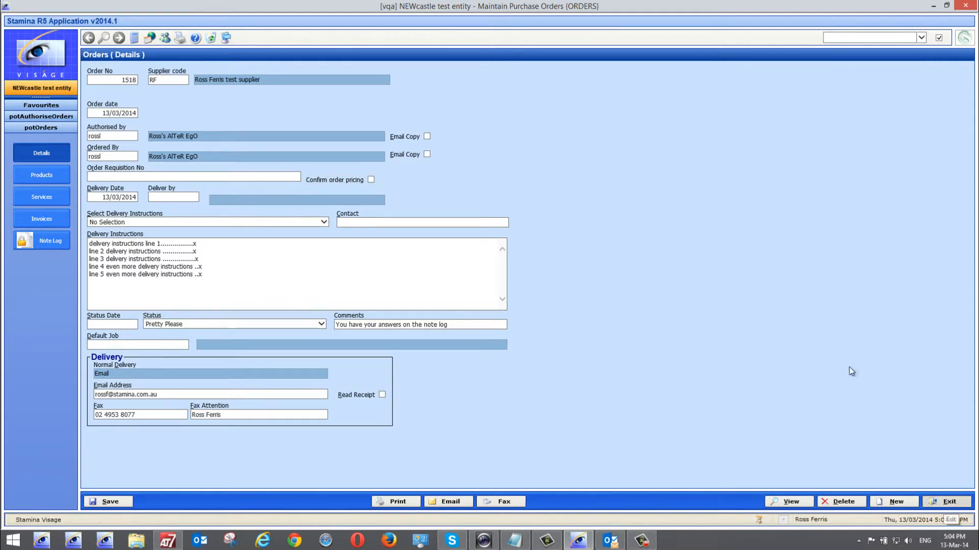
left_click(927, 94)
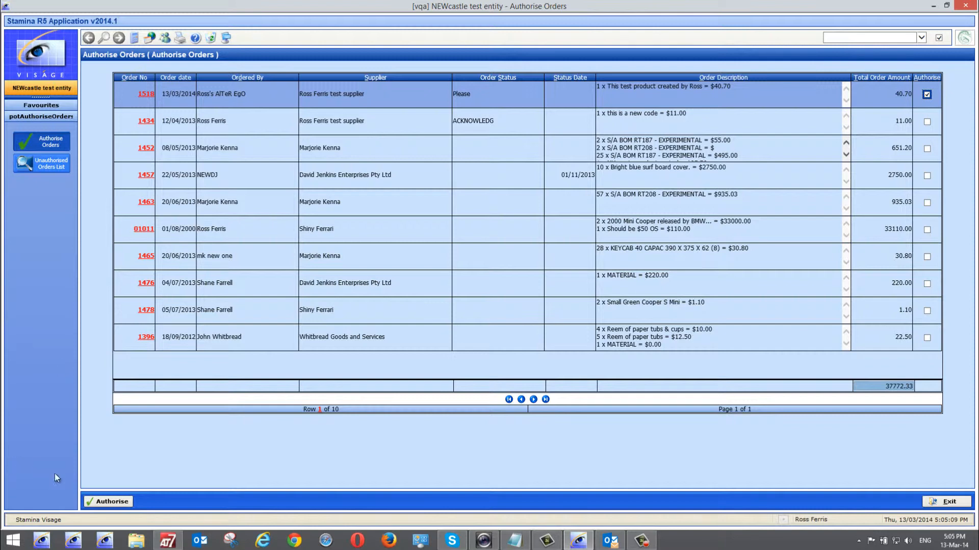
left_click(107, 502)
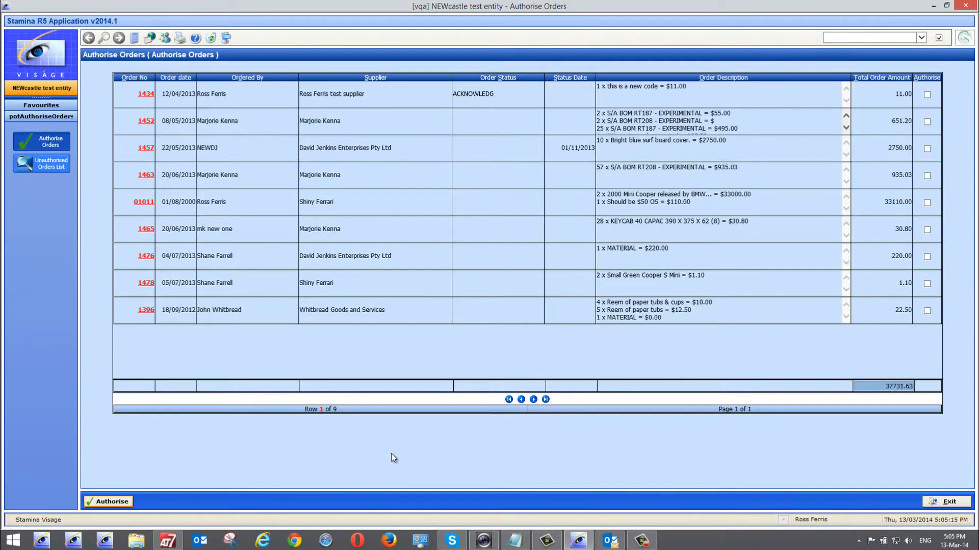
left_click(945, 503)
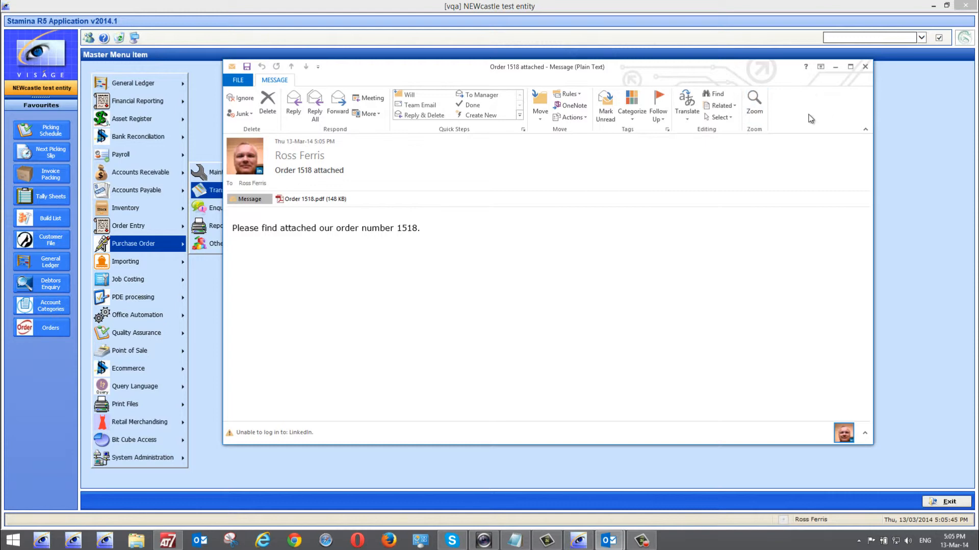
left_click(865, 67)
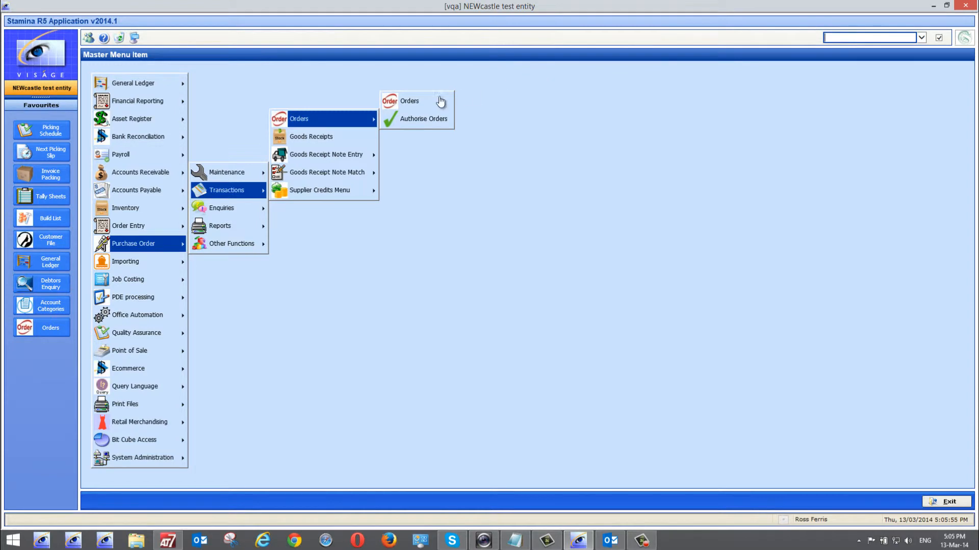
Open purchase order maintenance, clear the recalled order number and search purchase orders for supplier code RF
left_click(406, 103)
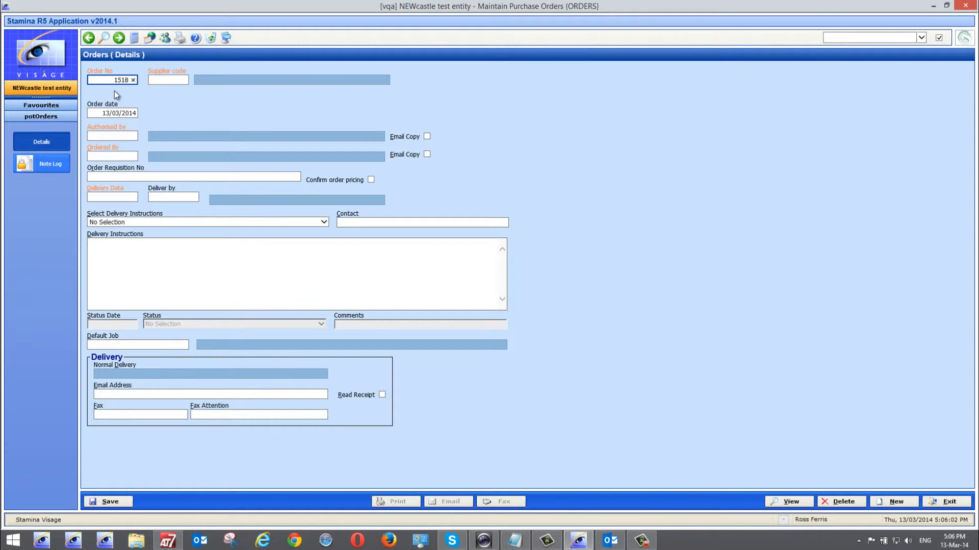
key("BackSpace")
key("BackSpace")
key("BackSpace")
key("BackSpace")
left_click(103, 38)
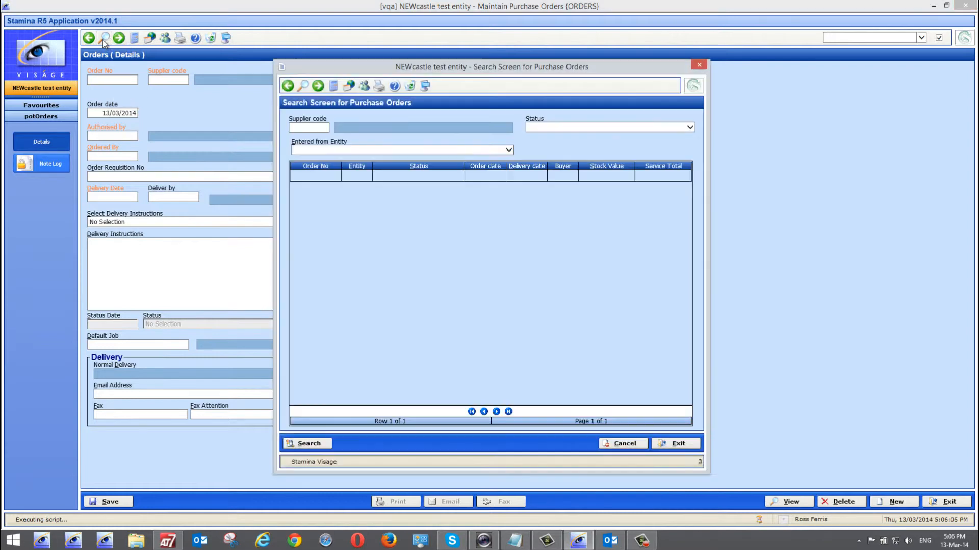
type("rf")
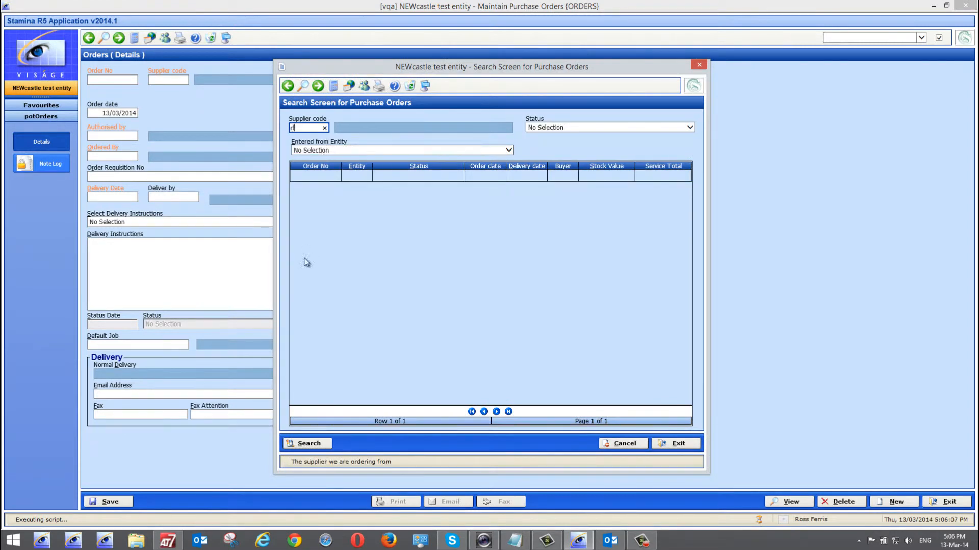
left_click(313, 443)
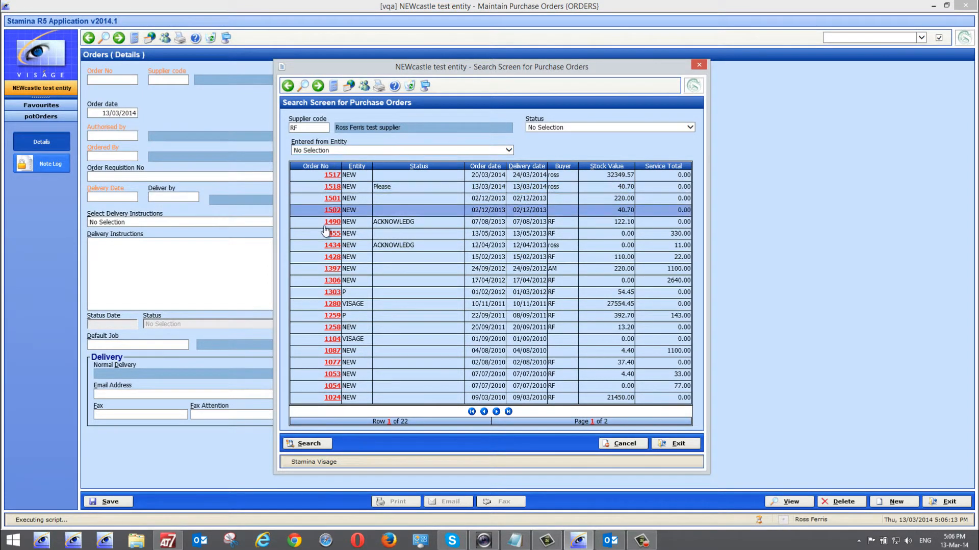
Open the order with status Please from the search results and view its product lines
left_click(406, 186)
left_click(333, 189)
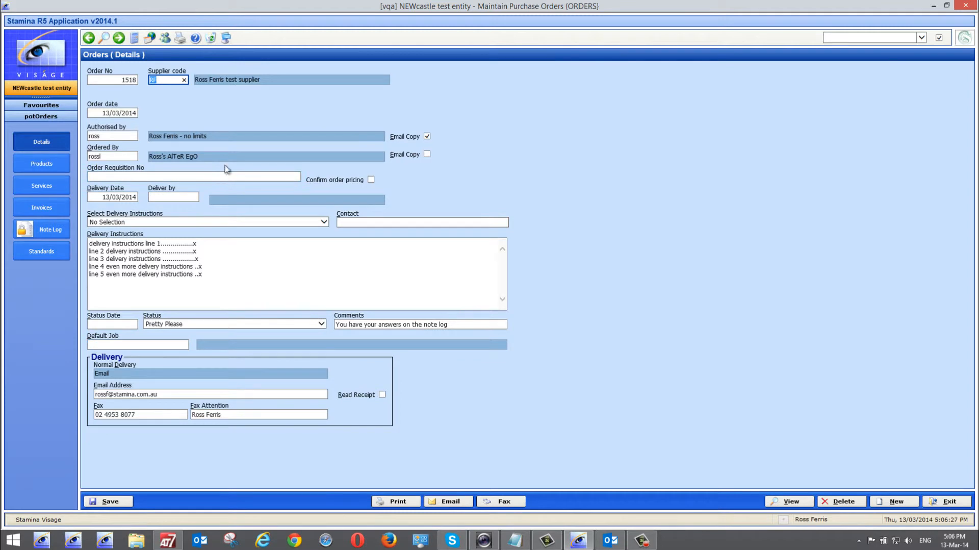
left_click(43, 166)
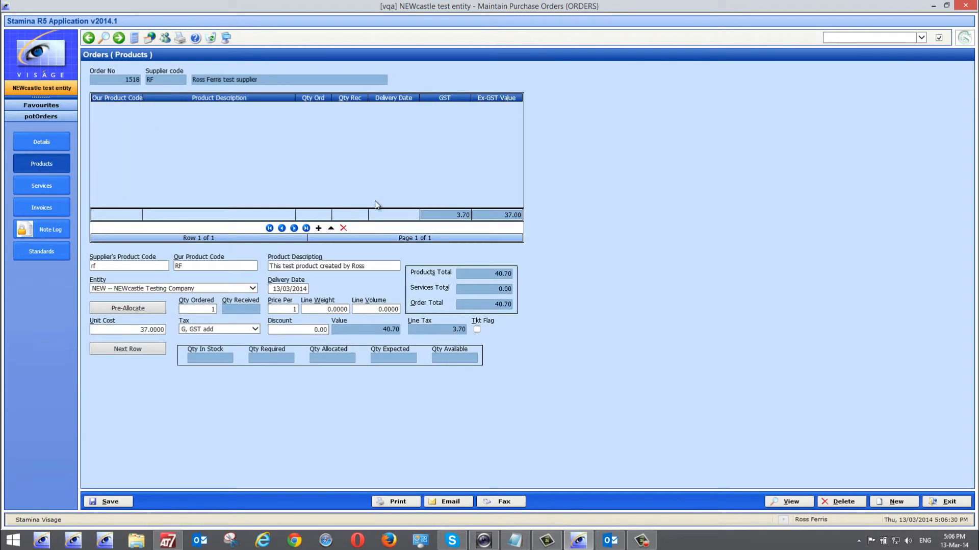
Set the unit cost of the order's RF product line to 36 and save the order
left_click(135, 329)
type("36")
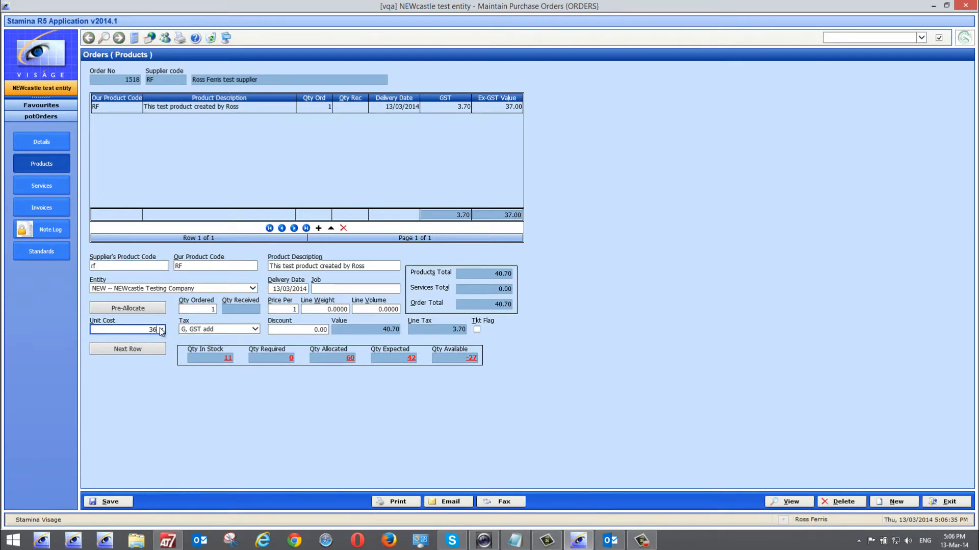
key("Tab")
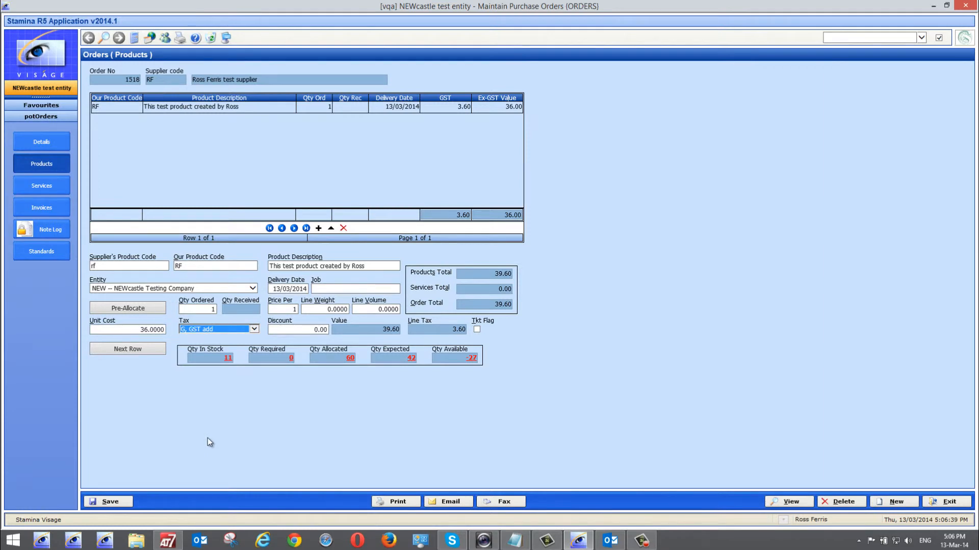
left_click(116, 503)
Return to the order's details, turn on Confirm order pricing and save the order
left_click(42, 142)
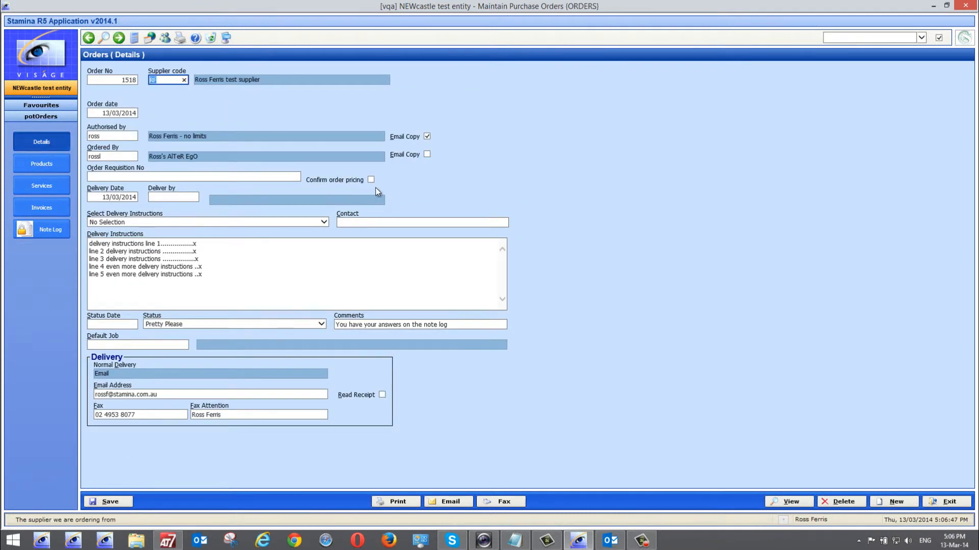
left_click(371, 180)
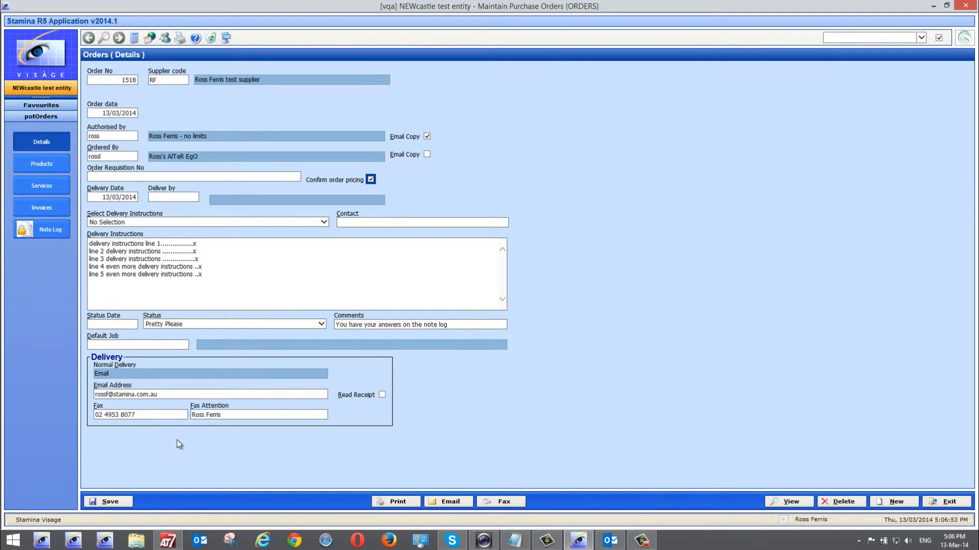
left_click(111, 500)
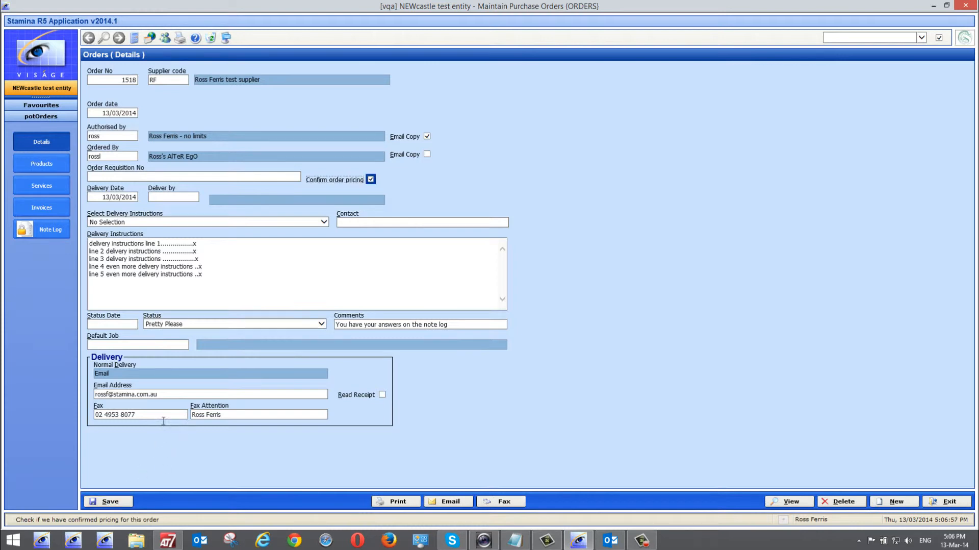
Review the order's product lines and note log with pricing confirmed, and leave order maintenance
left_click(41, 164)
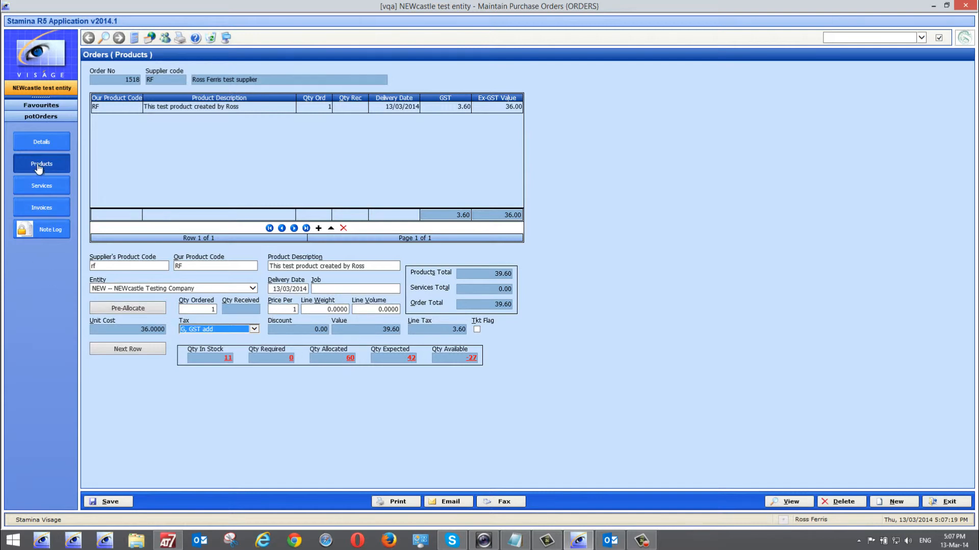
left_click(52, 145)
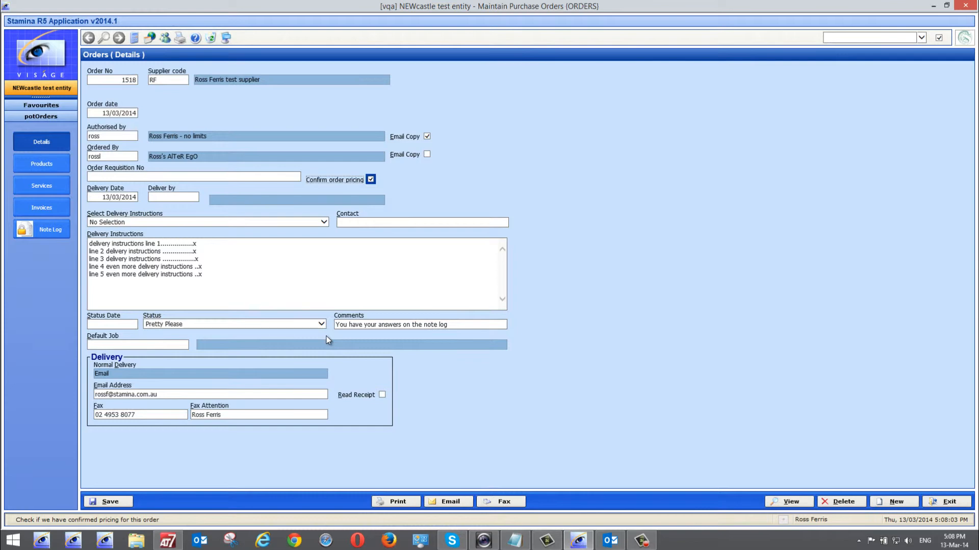
left_click(37, 231)
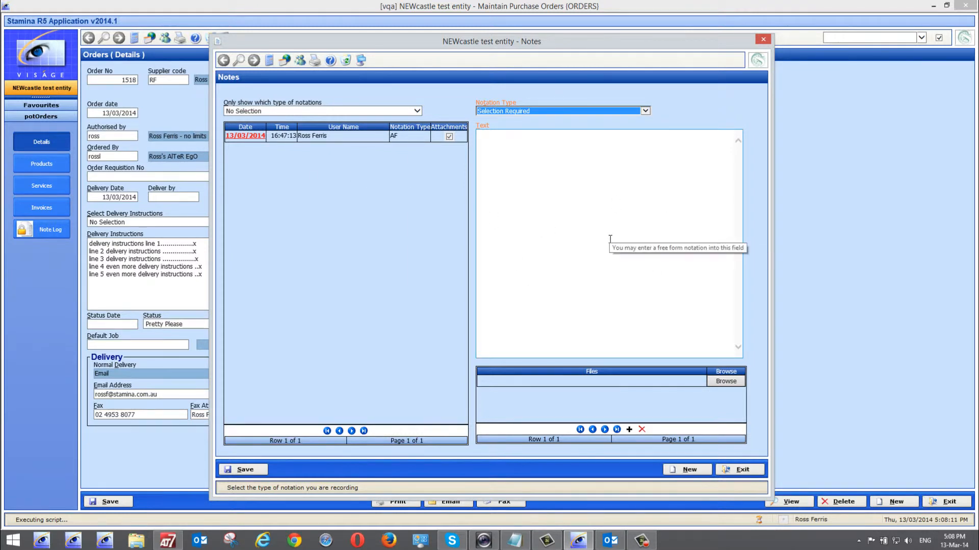
left_click(739, 469)
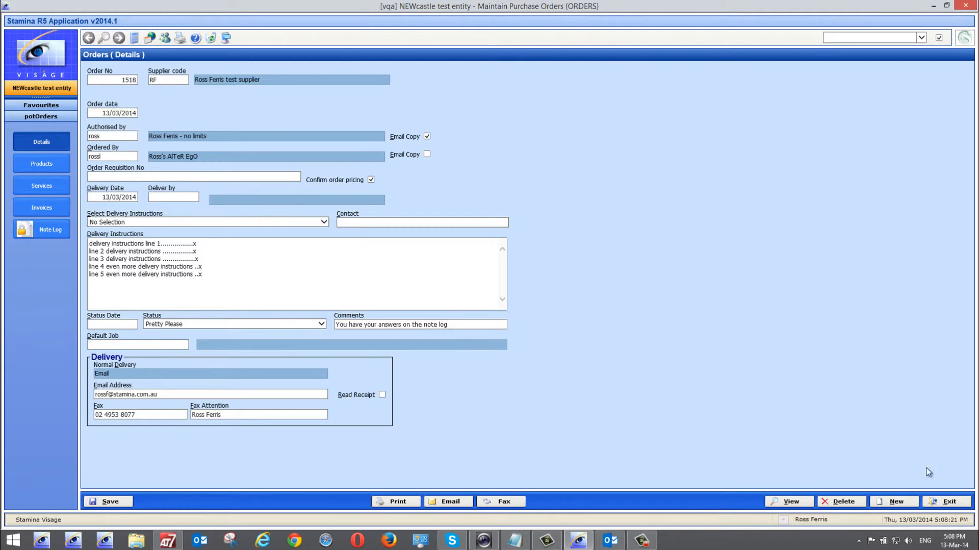
left_click(940, 502)
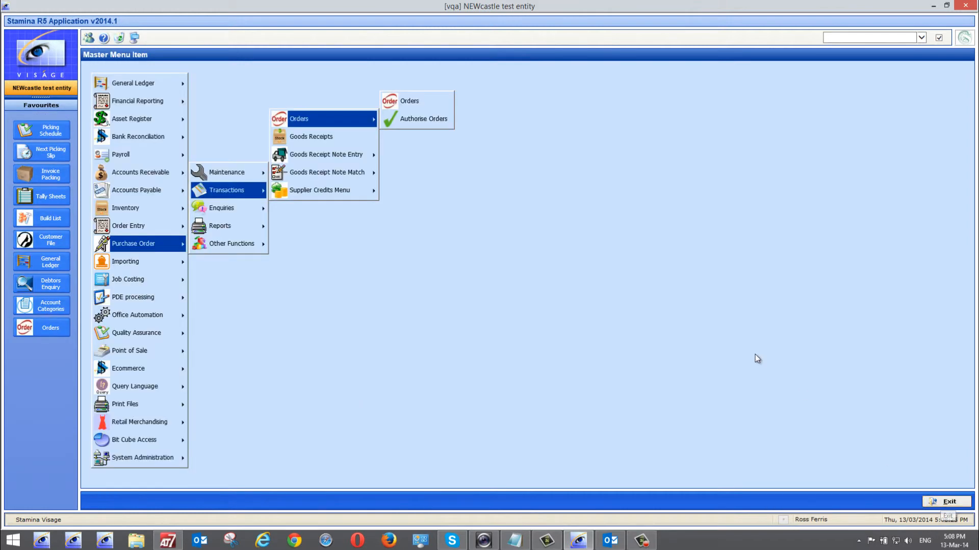
Open order authorisation and compare the orders awaiting authorisation with the unauthorised orders list
left_click(403, 124)
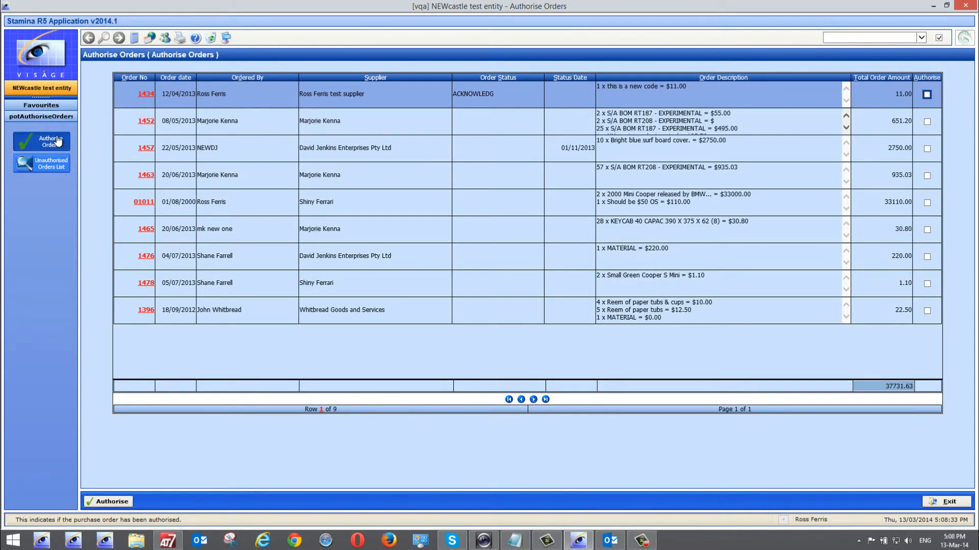
left_click(49, 168)
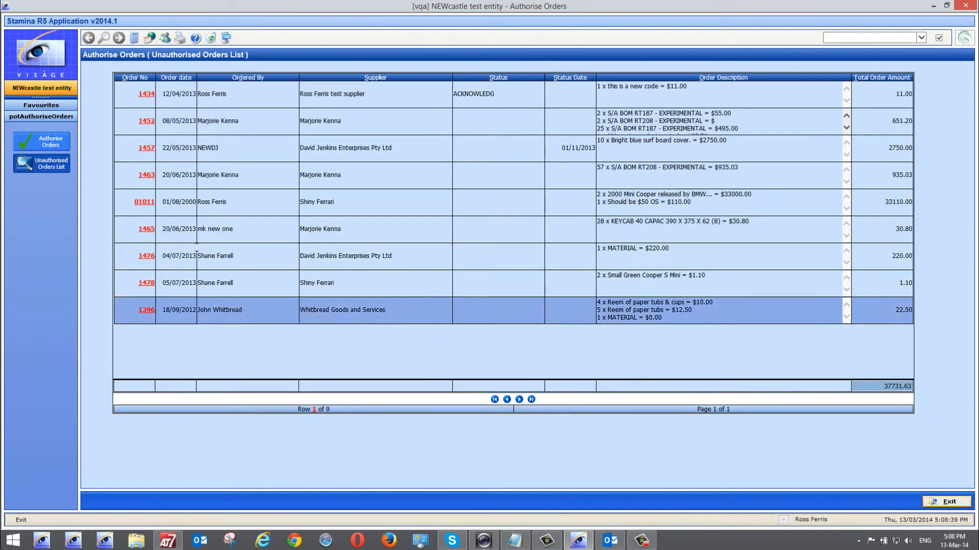
left_click(51, 144)
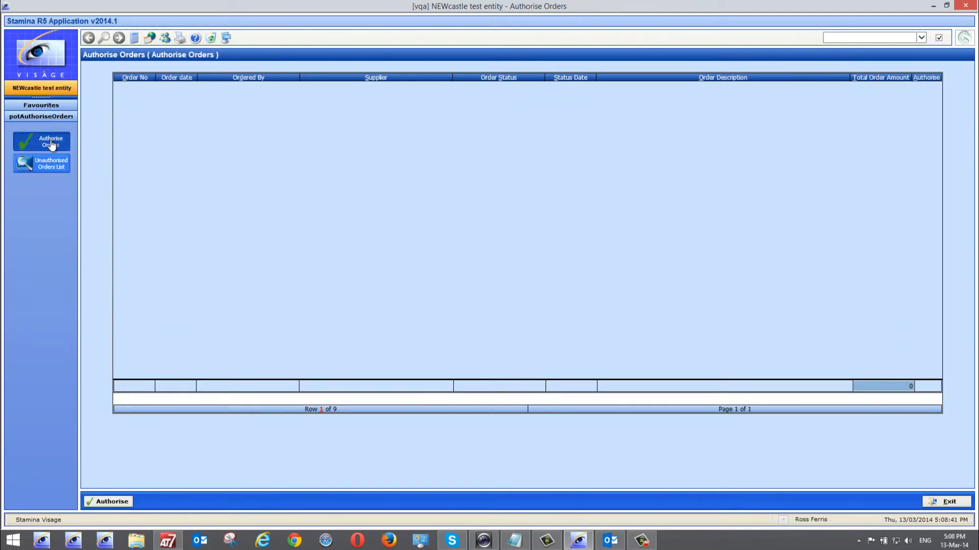
left_click(49, 163)
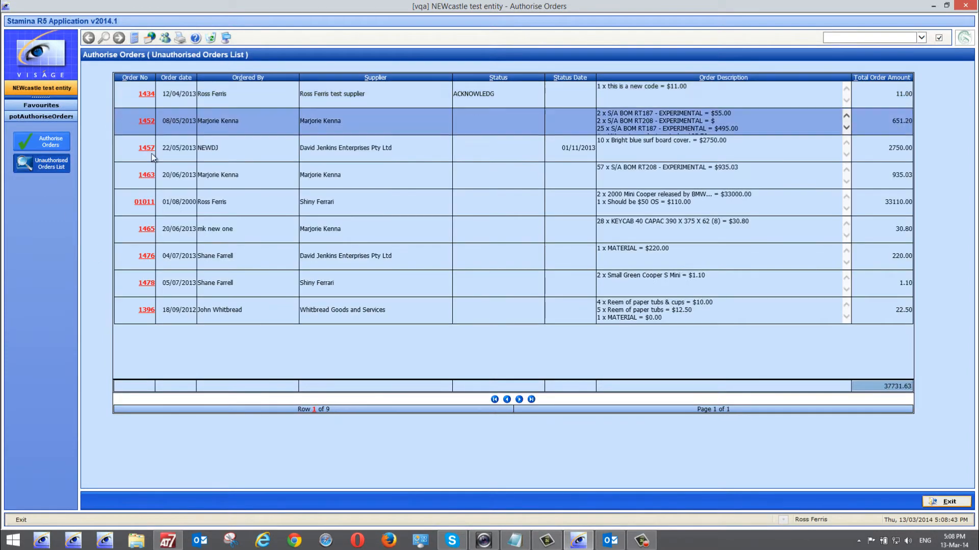
View the details of the Small Green Cooper S Mini order from the unauthorised list, and return to the main menu
left_click(147, 283)
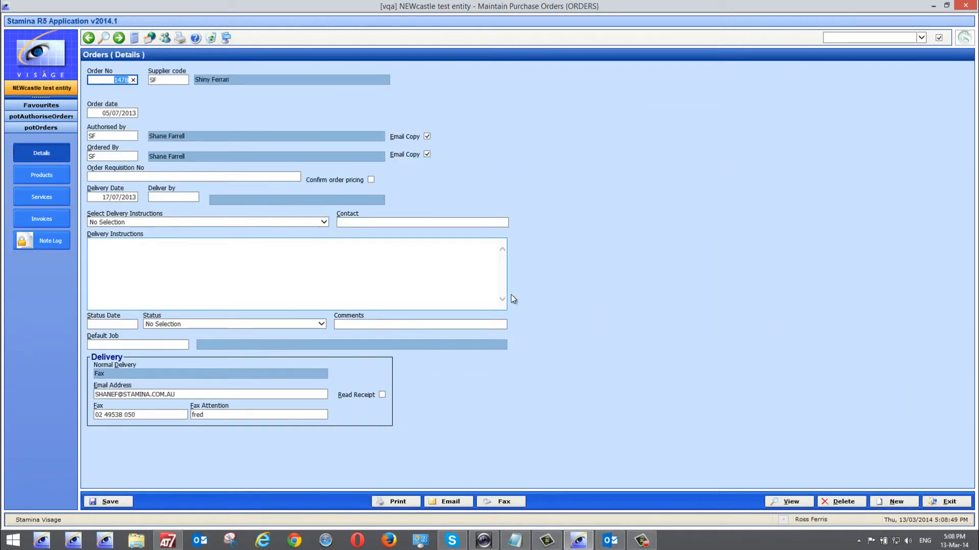
left_click(952, 501)
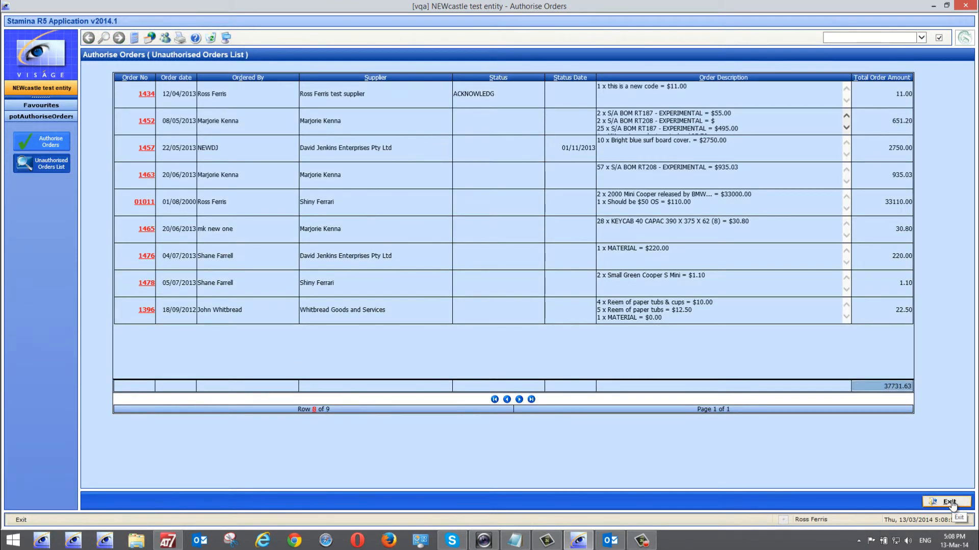
left_click(952, 502)
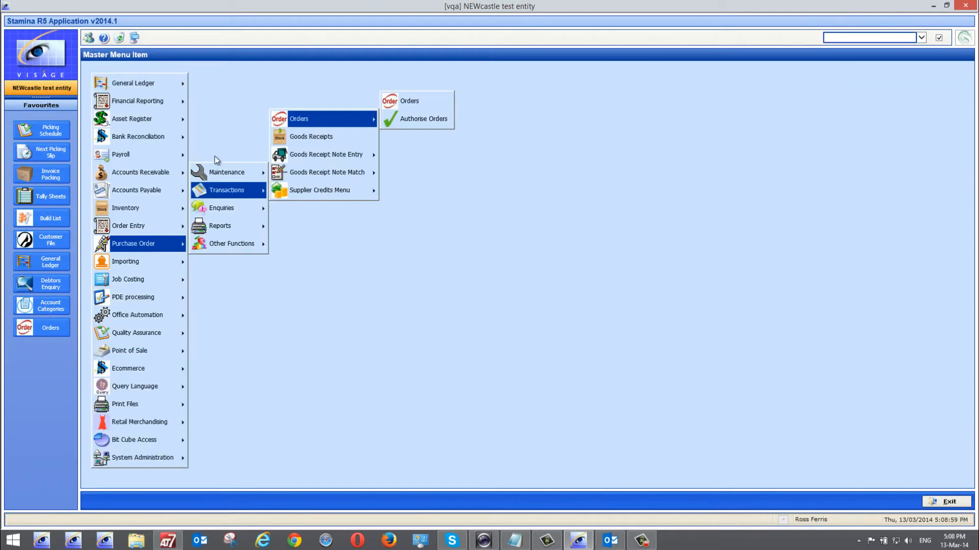
Recall the "no limits" authoriser in order authorizer maintenance, set the order limit to 0.01 and save the record
mouse_move(248, 175)
left_click(306, 172)
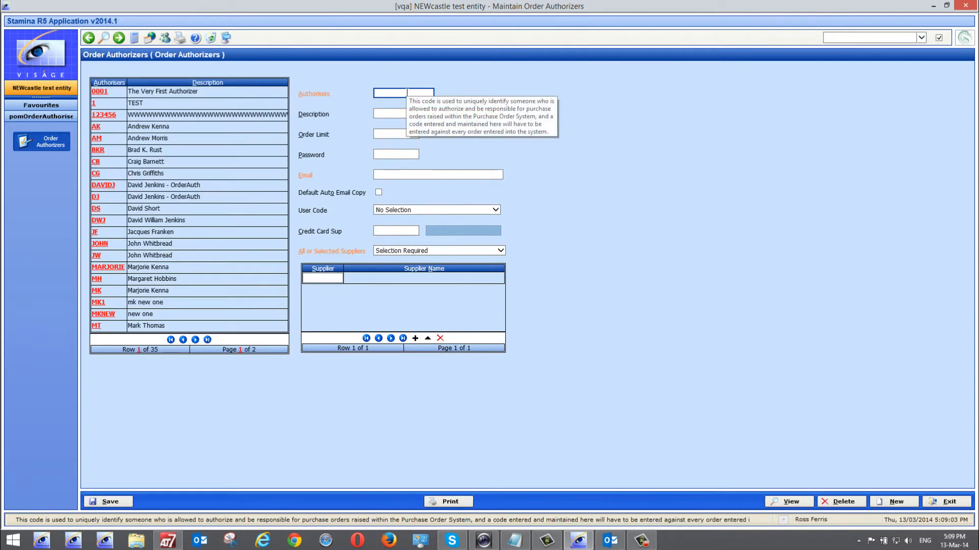
type("ross")
key("Tab")
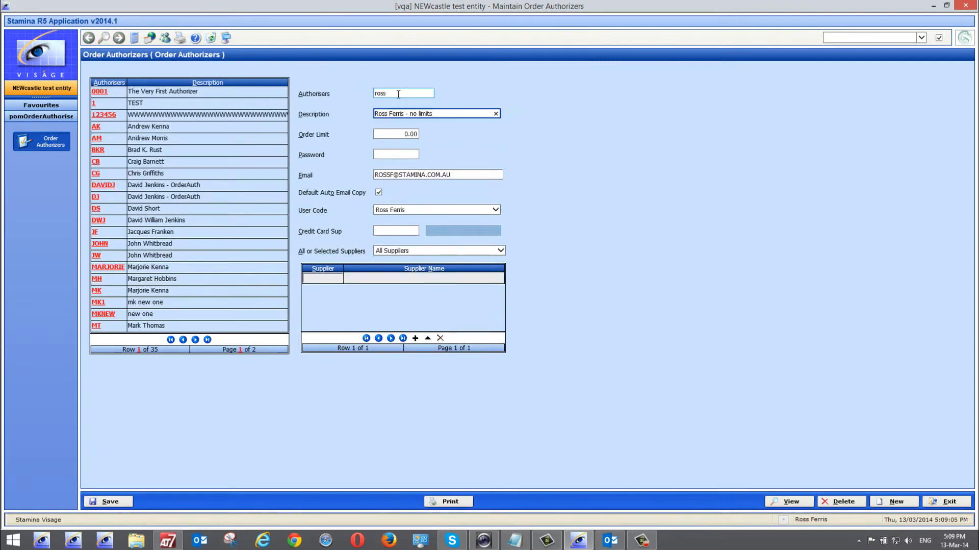
left_click(398, 93)
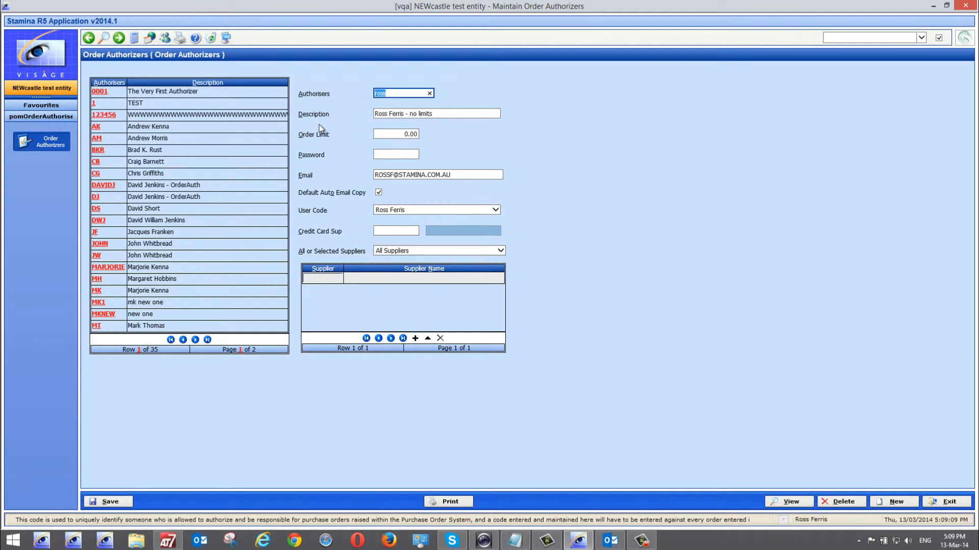
left_click(397, 134)
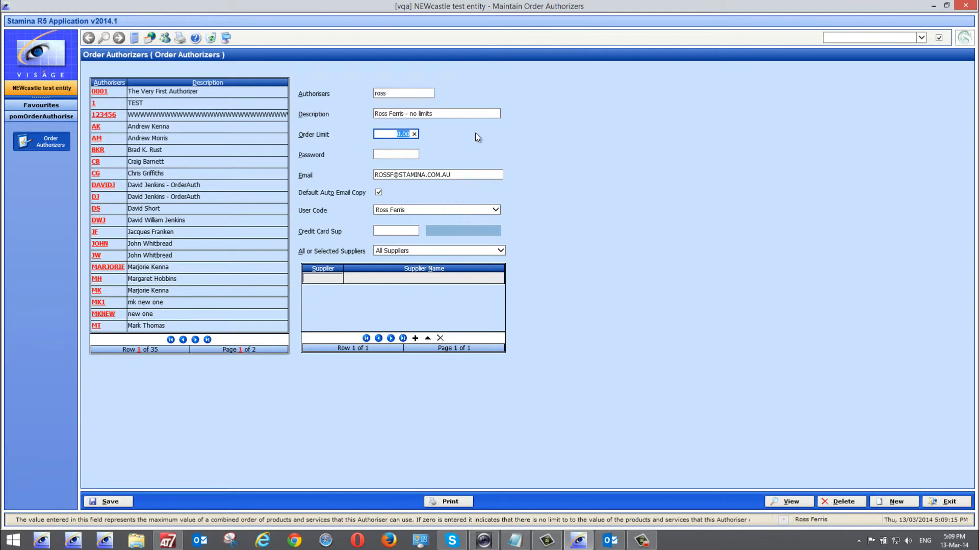
type("0,01")
key("Tab")
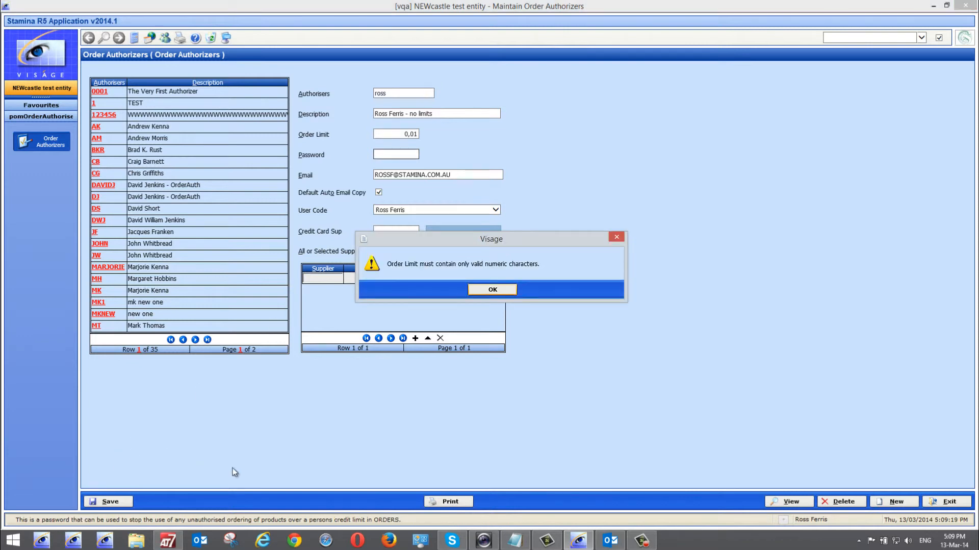
left_click(493, 290)
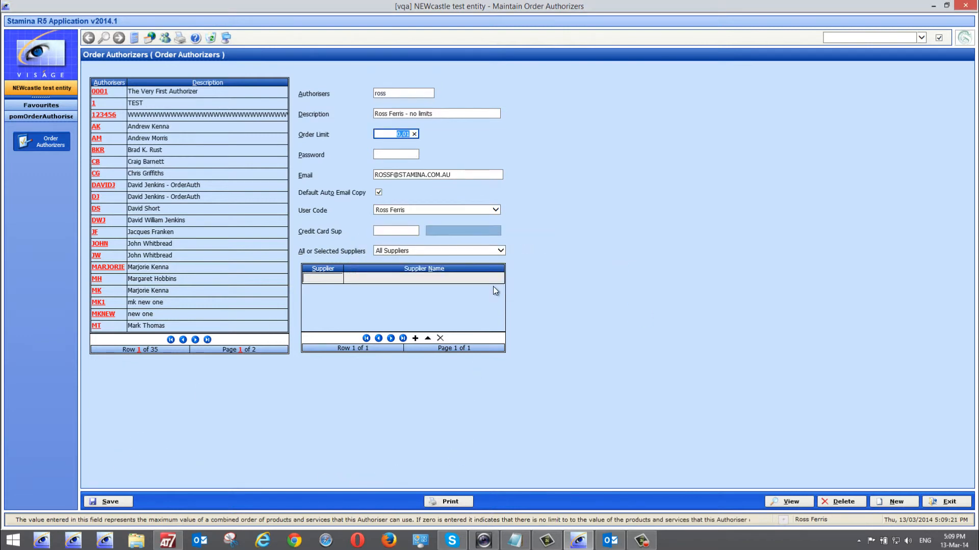
type("0.01")
key("Tab")
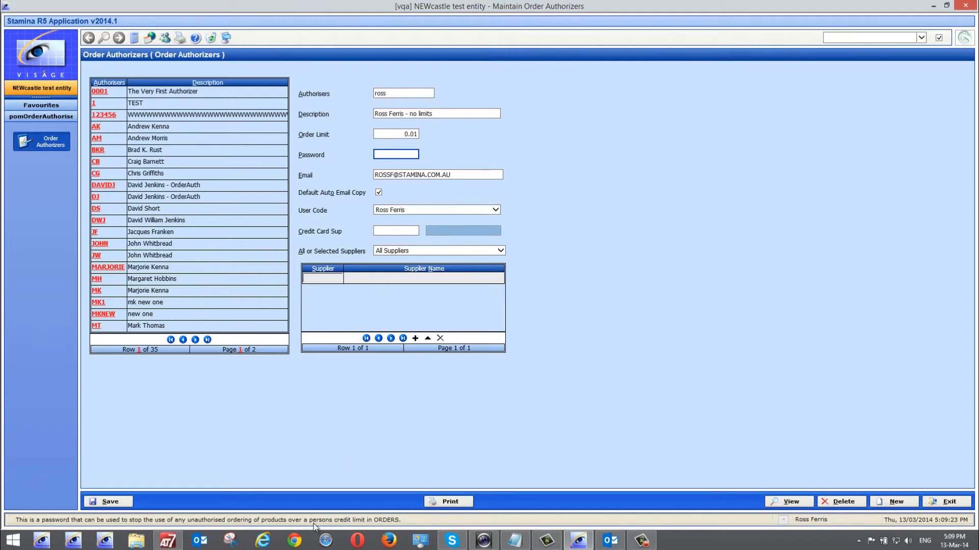
left_click(131, 504)
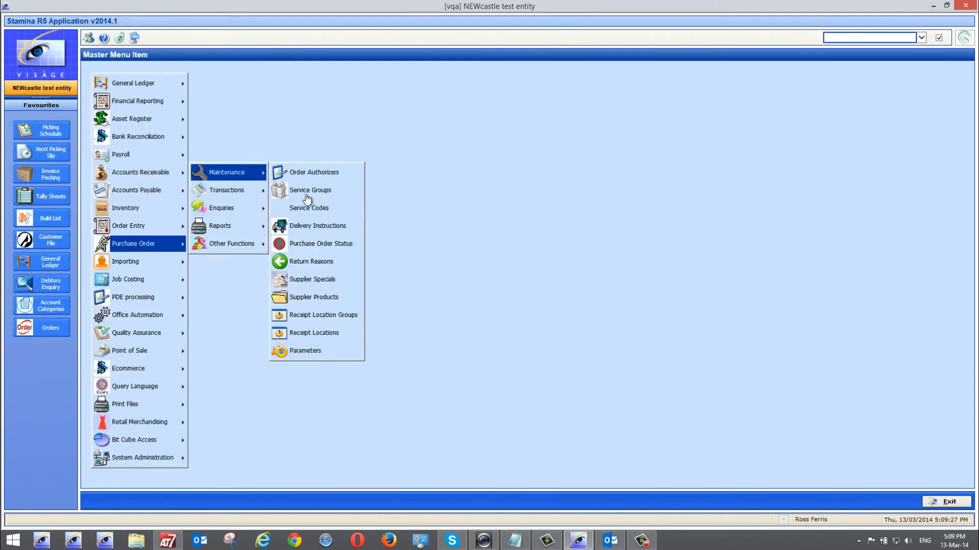
Reopen order authorisation and examine both order lists under the 0.01 order limit, and return to the main menu
left_click(247, 189)
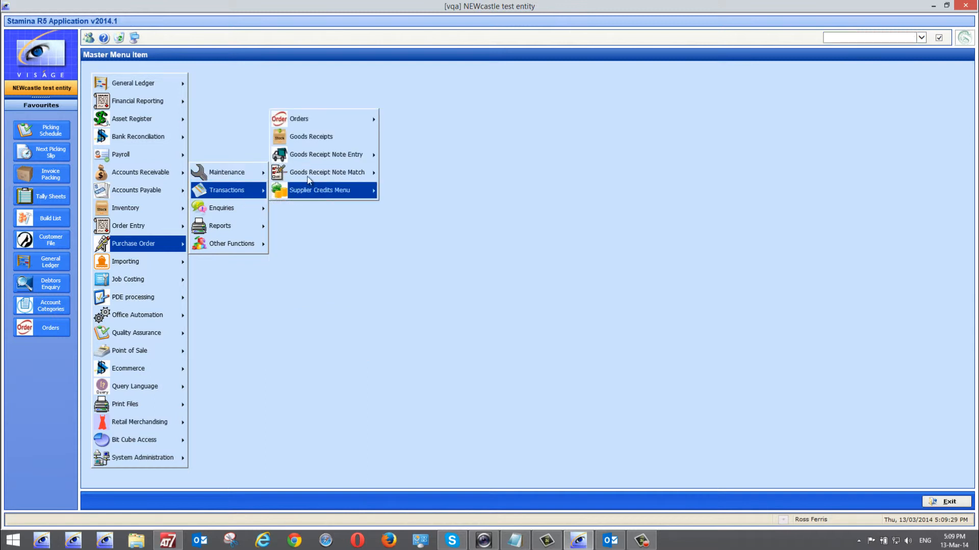
left_click(316, 126)
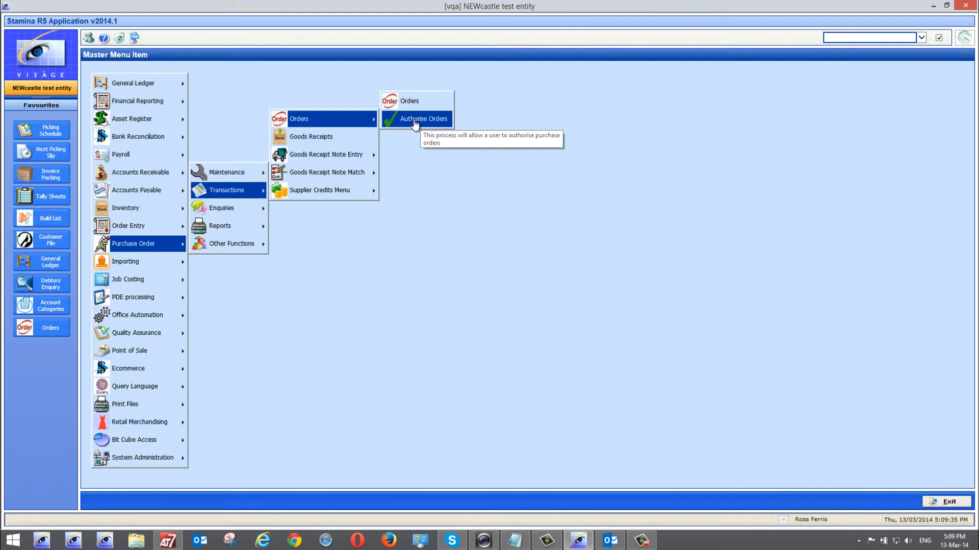
left_click(415, 120)
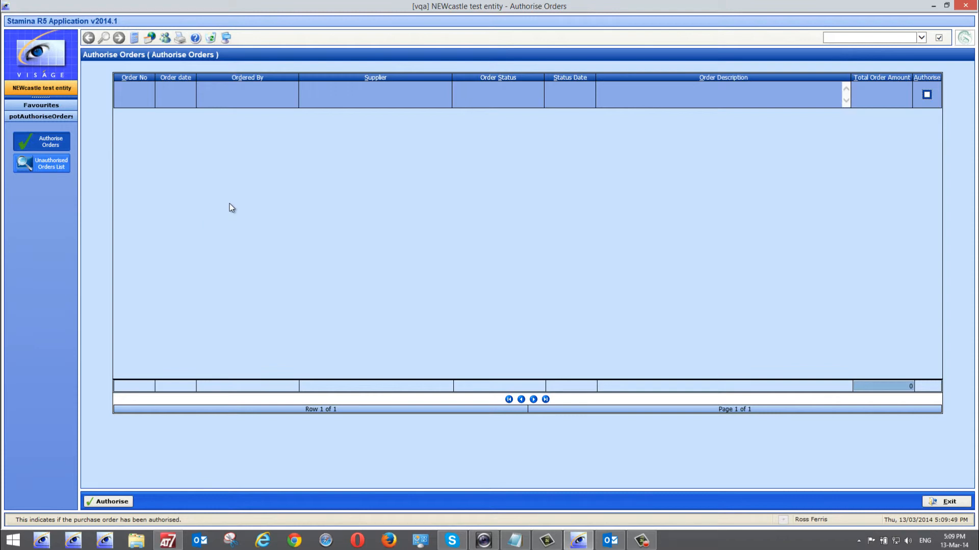
left_click(56, 170)
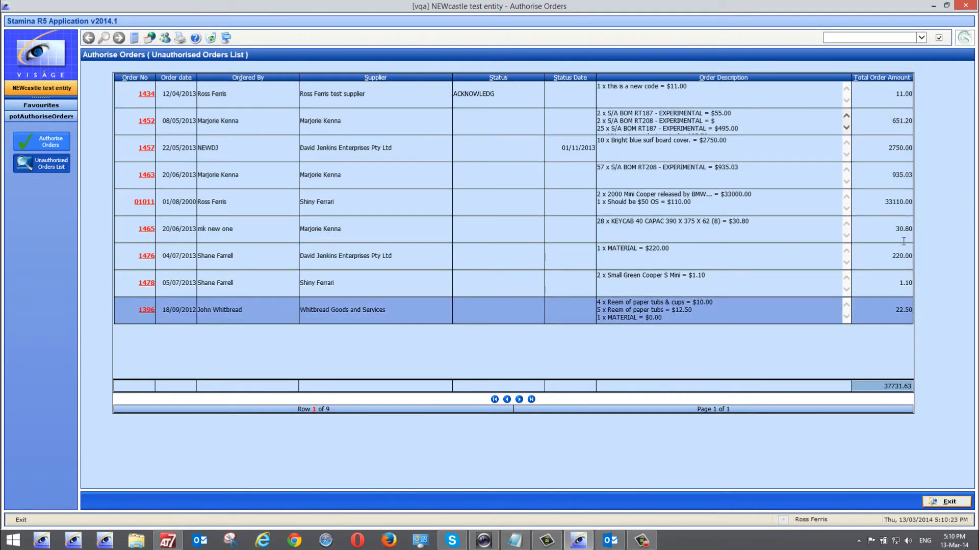
left_click(946, 501)
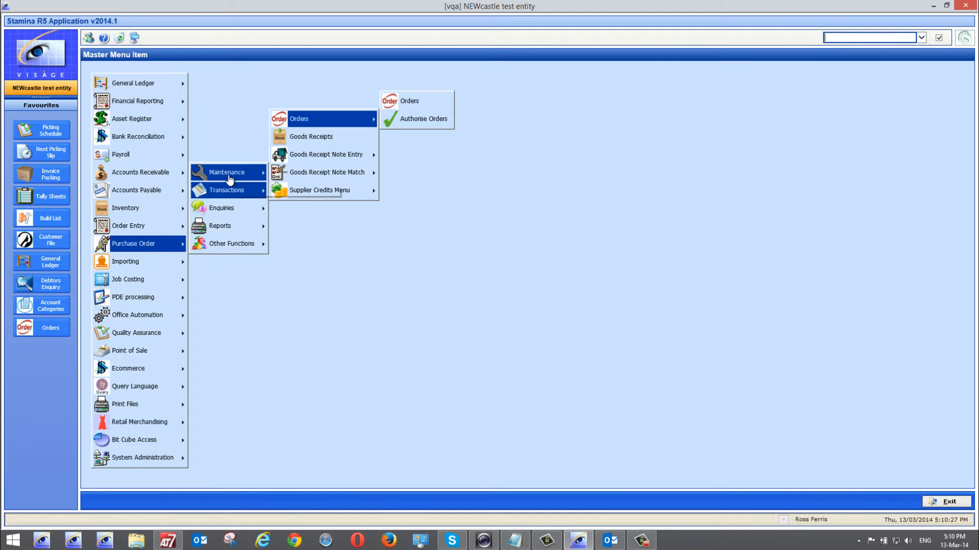
Recall the same authoriser in order authorizer maintenance, set the order limit to 30000 and save the record
mouse_move(229, 174)
left_click(314, 174)
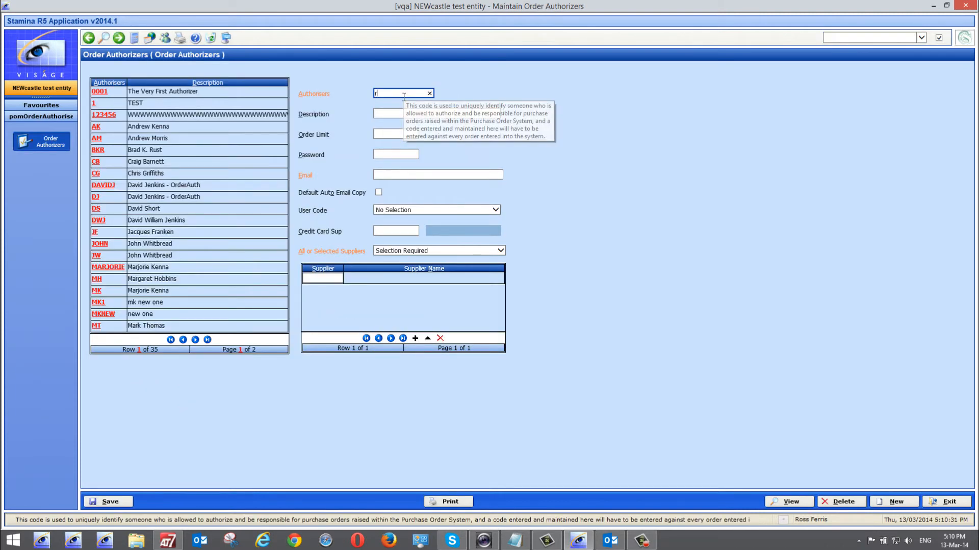
type("ross")
key("Tab")
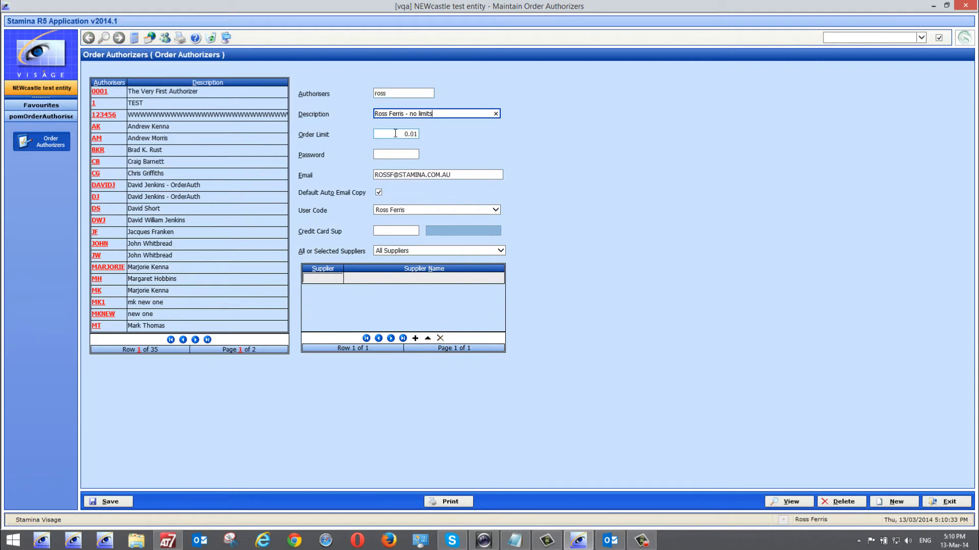
key("Tab")
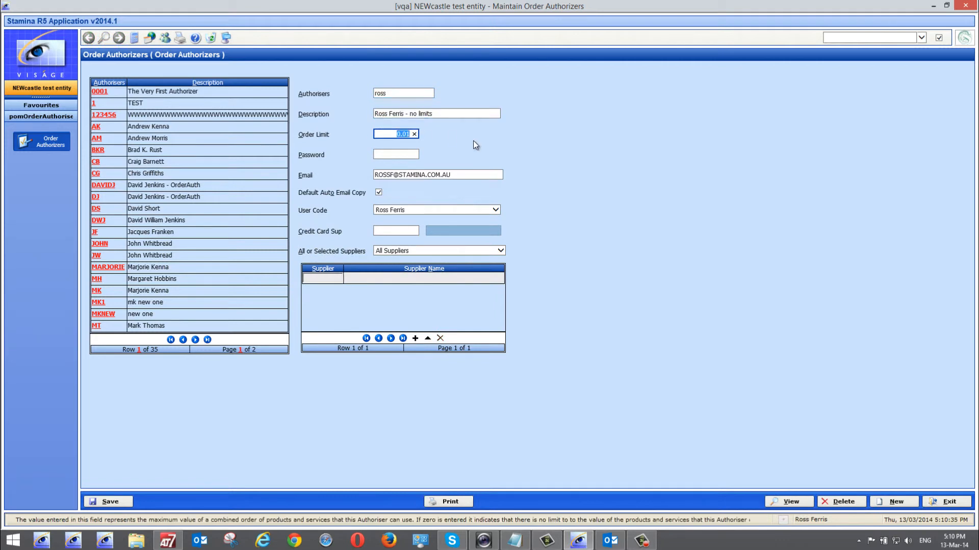
type("30000")
key("Tab")
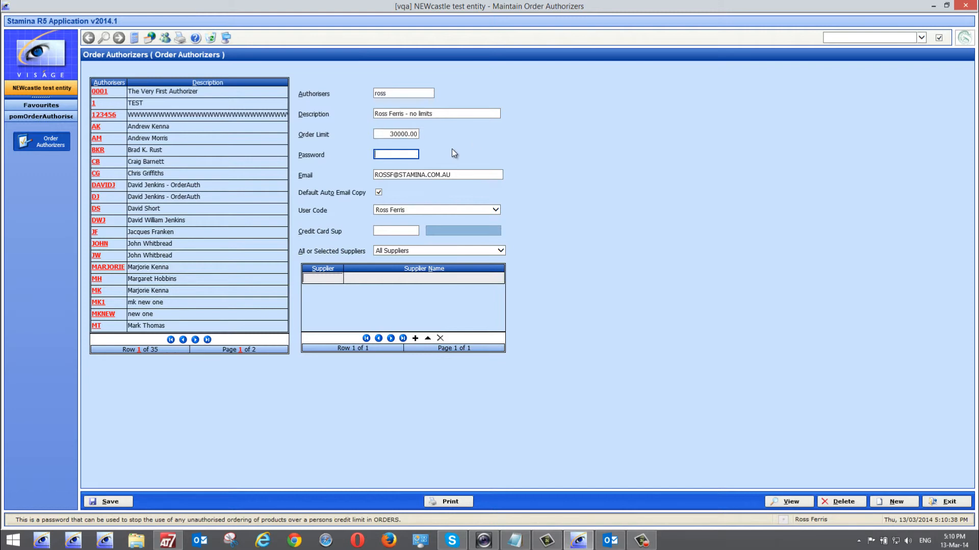
left_click(107, 501)
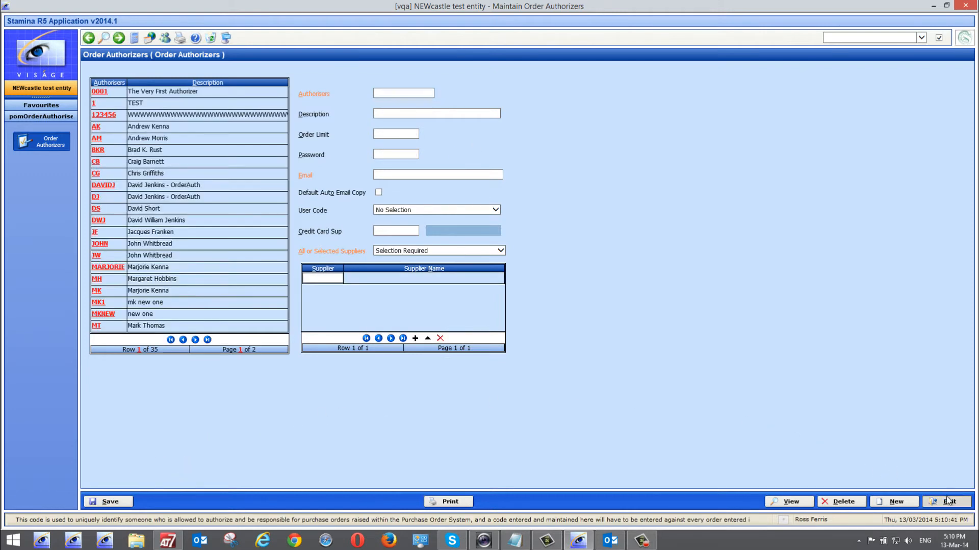
Reopen order authorisation, compare the authorisable orders with the unauthorised orders list under the 30000 order limit, and return to the main menu
left_click(948, 501)
mouse_move(240, 190)
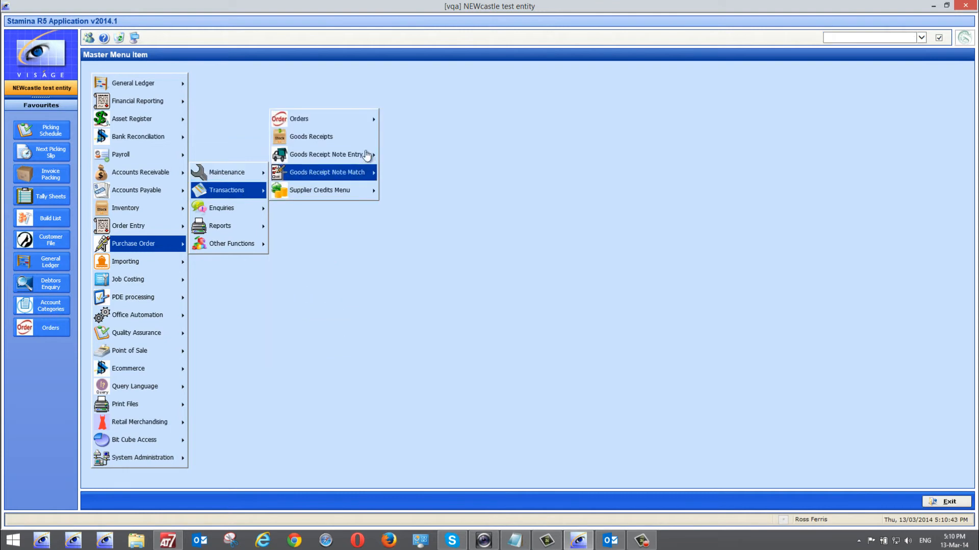
mouse_move(324, 125)
left_click(457, 124)
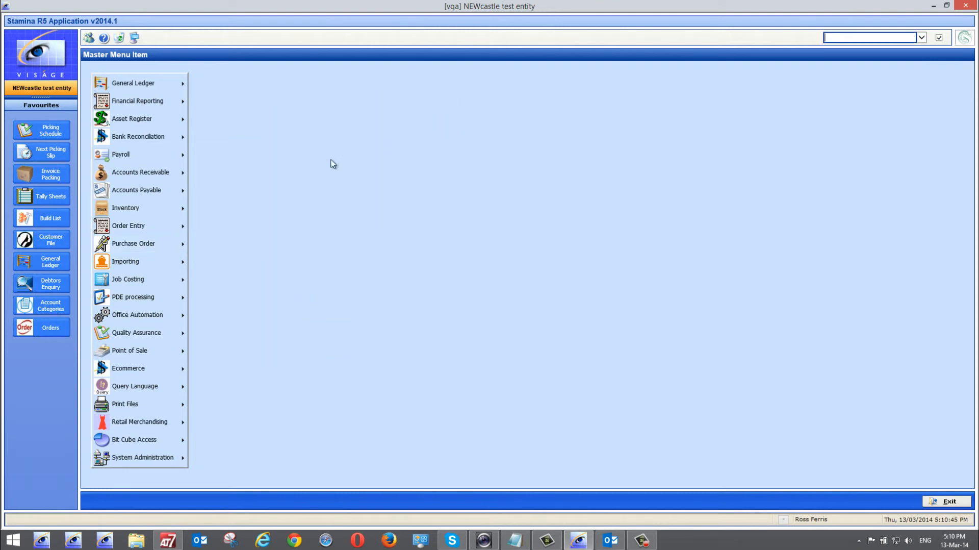
mouse_move(146, 244)
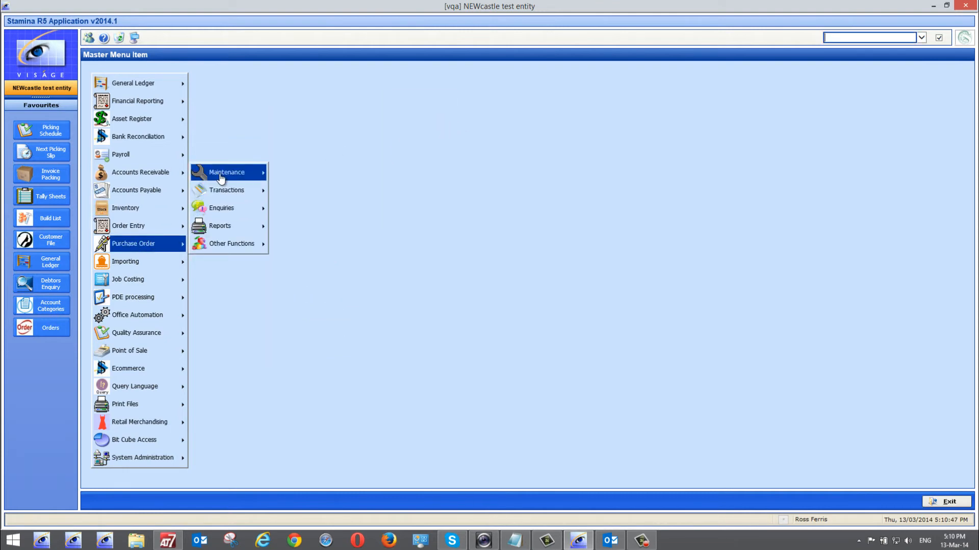
mouse_move(227, 176)
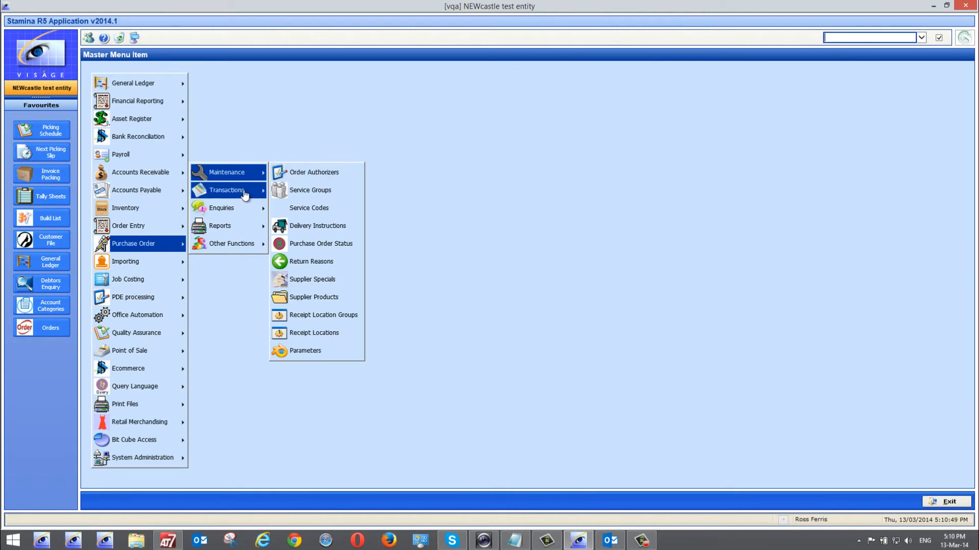
mouse_move(242, 190)
mouse_move(326, 118)
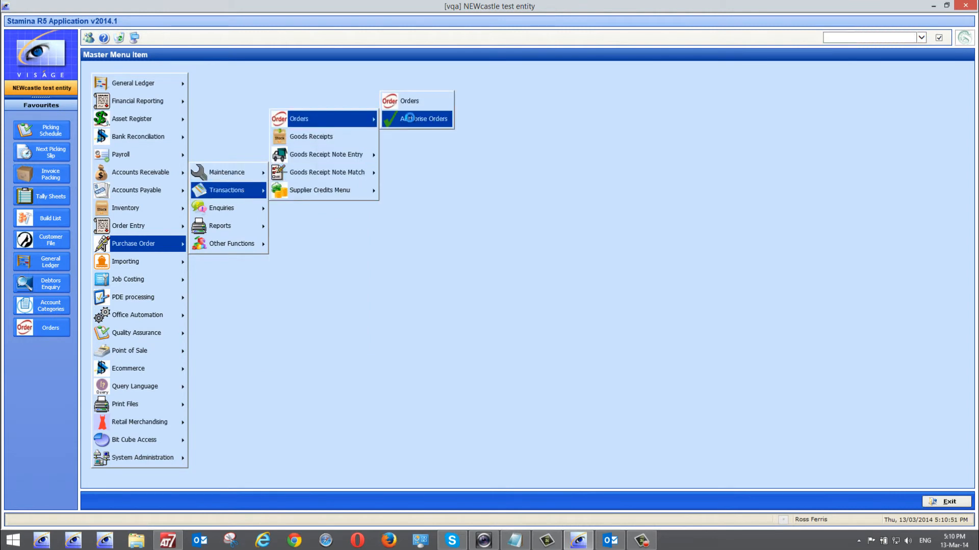
left_click(423, 119)
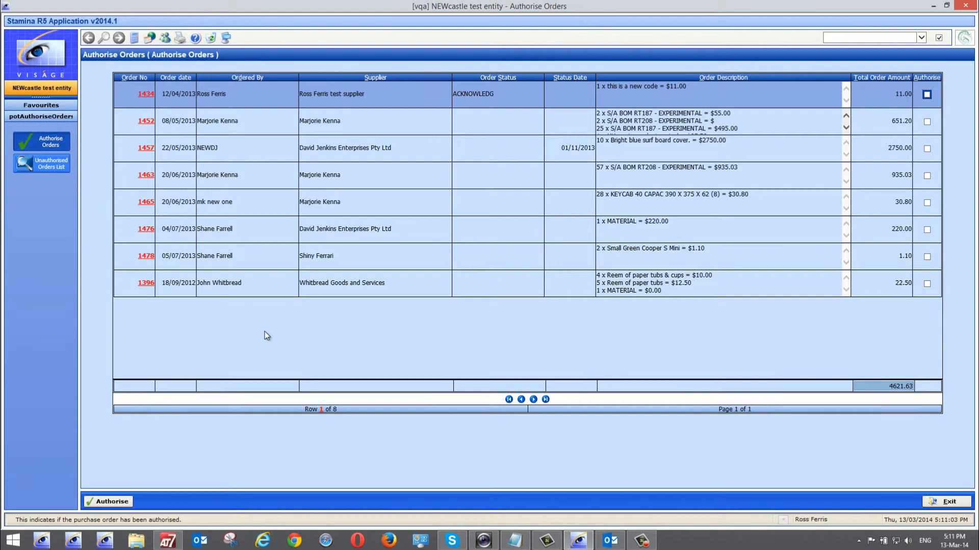
left_click(46, 163)
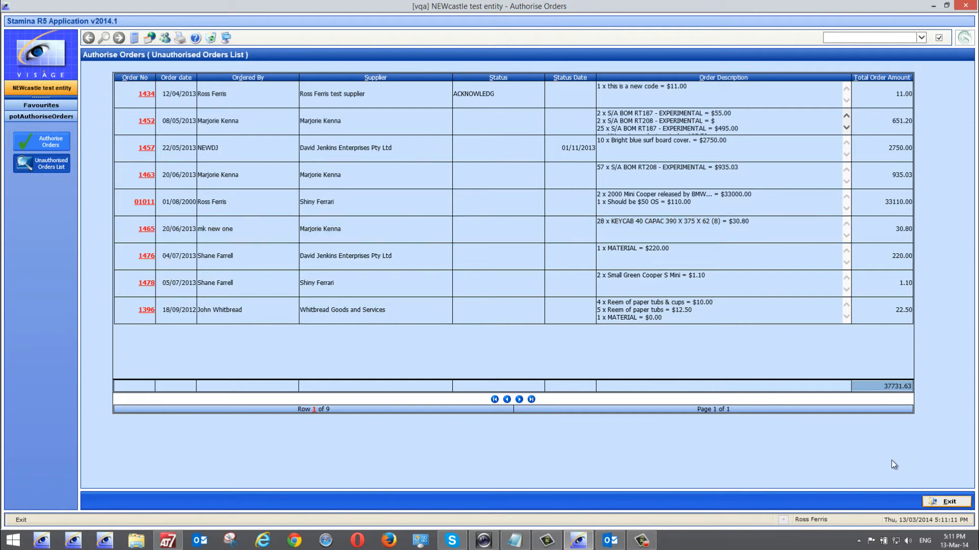
left_click(950, 501)
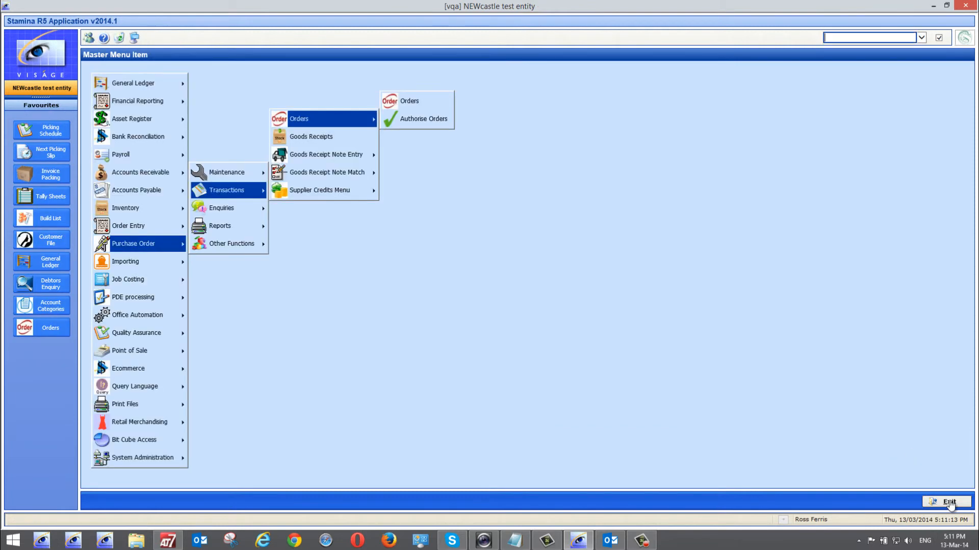
Open purchase order maintenance, recall the existing order for the test supplier by its order number and acknowledge the already-printed warning
left_click(410, 104)
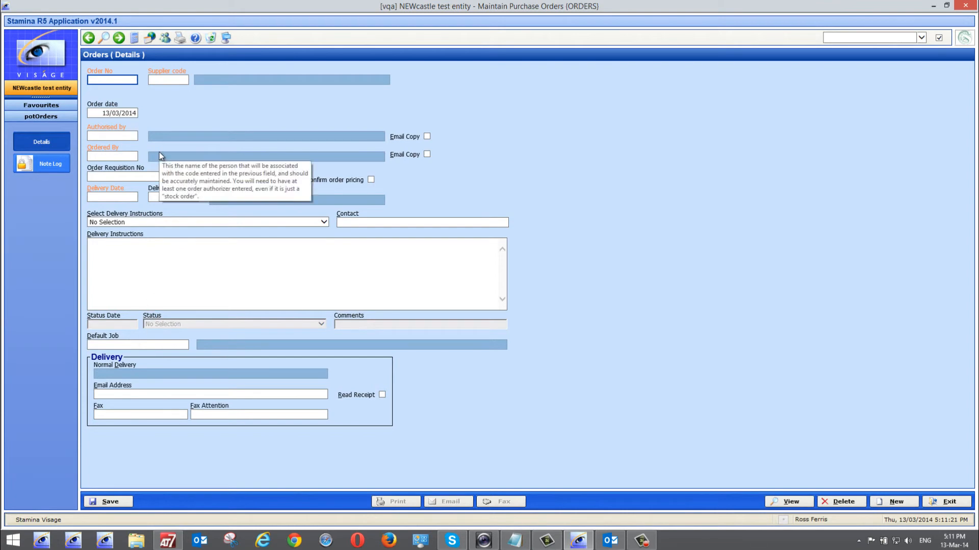
type("1518")
key("Tab")
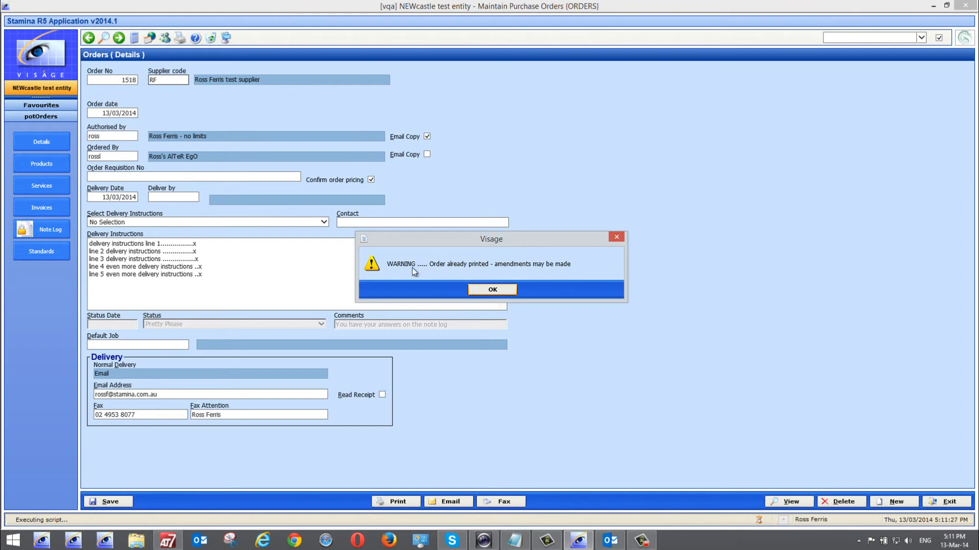
left_click(502, 289)
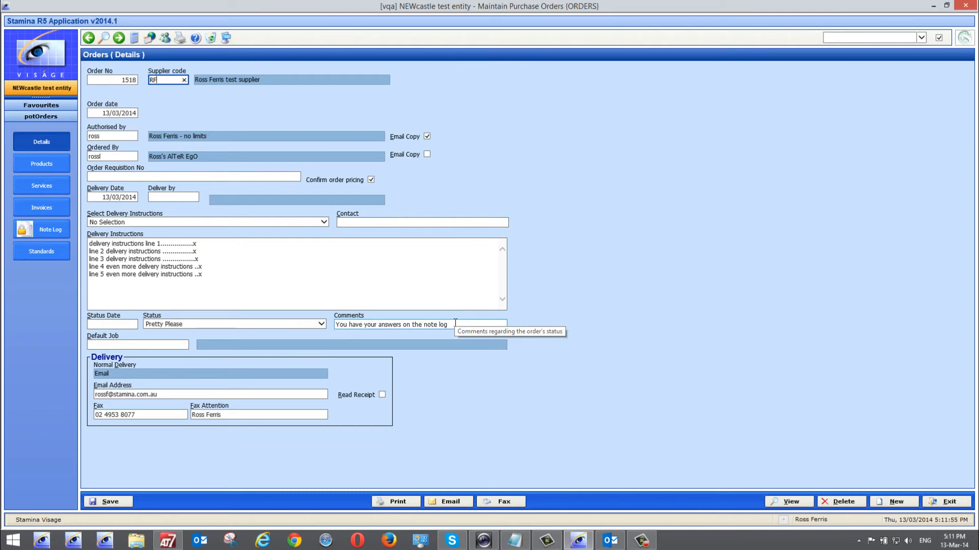
Reset the recalled order's status to No Selection
left_click(325, 325)
left_click(325, 325)
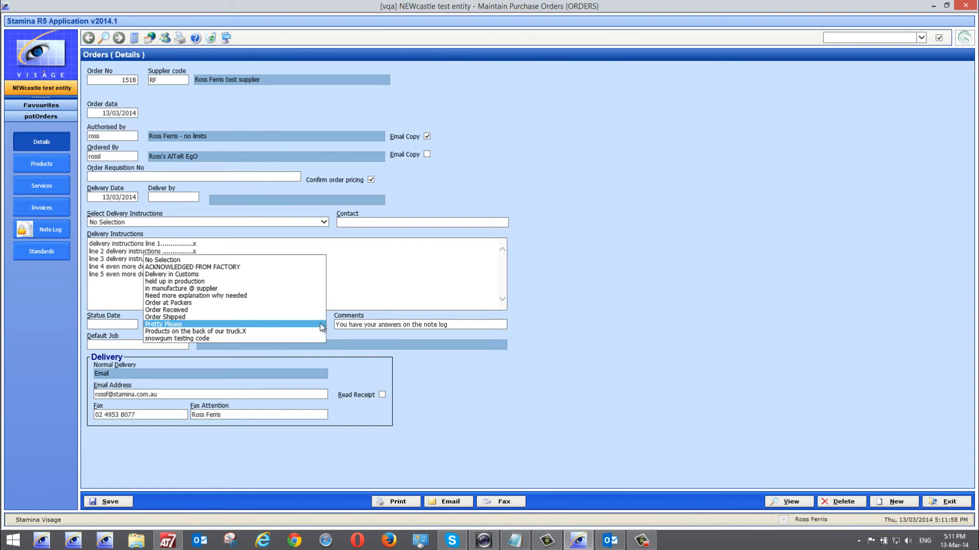
left_click(183, 260)
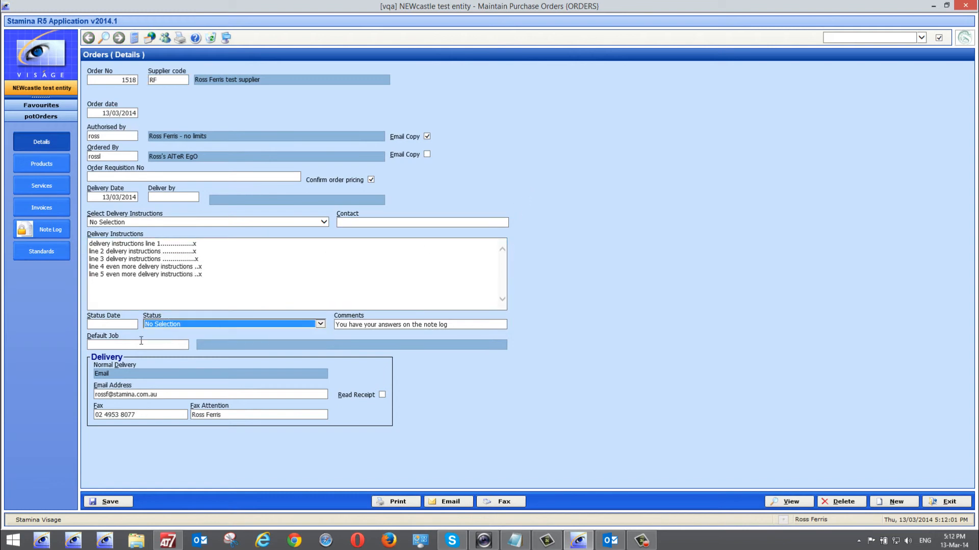
Set the order's status date to 13/03/2014 and its status to ACKNOWLEDGED FROM FACTORY
left_click(109, 326)
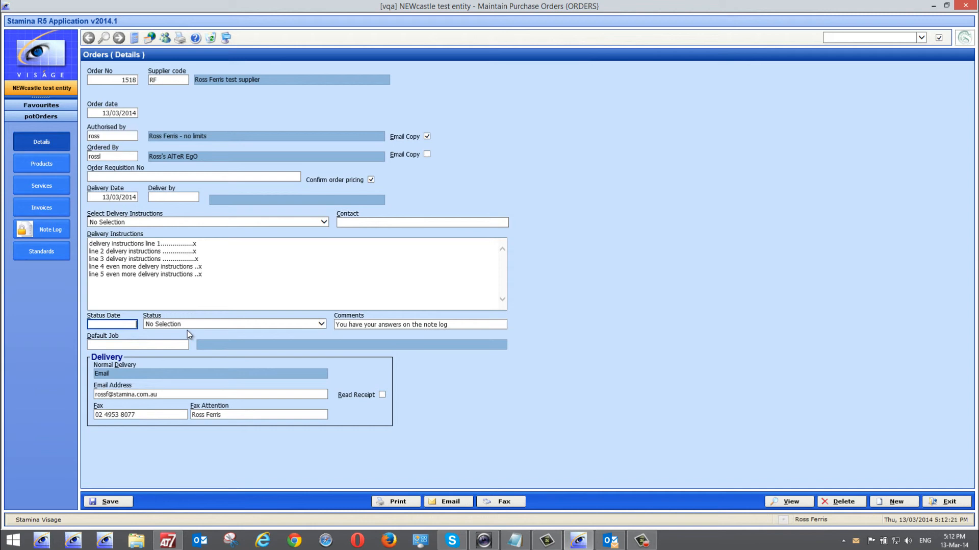
type("13")
type("/03")
key("Tab")
left_click(321, 325)
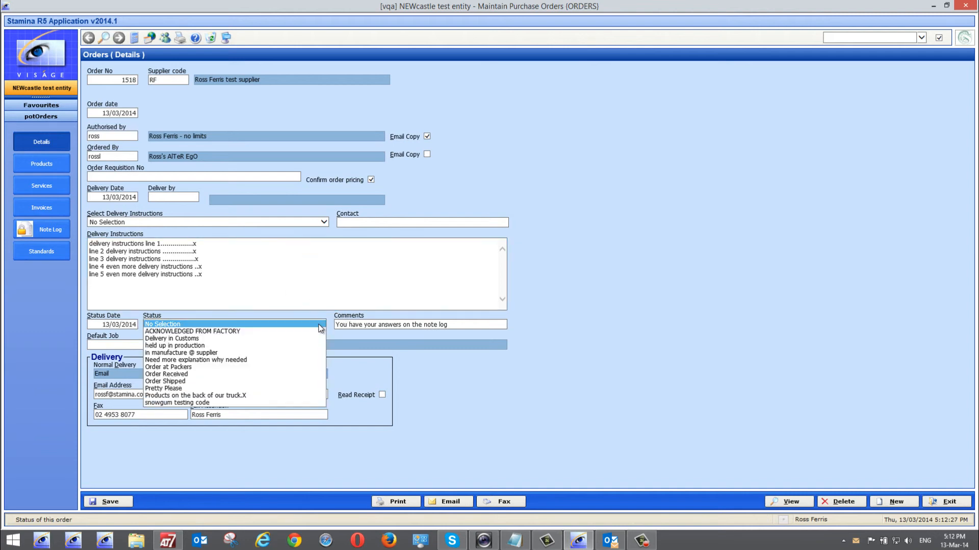
left_click(193, 331)
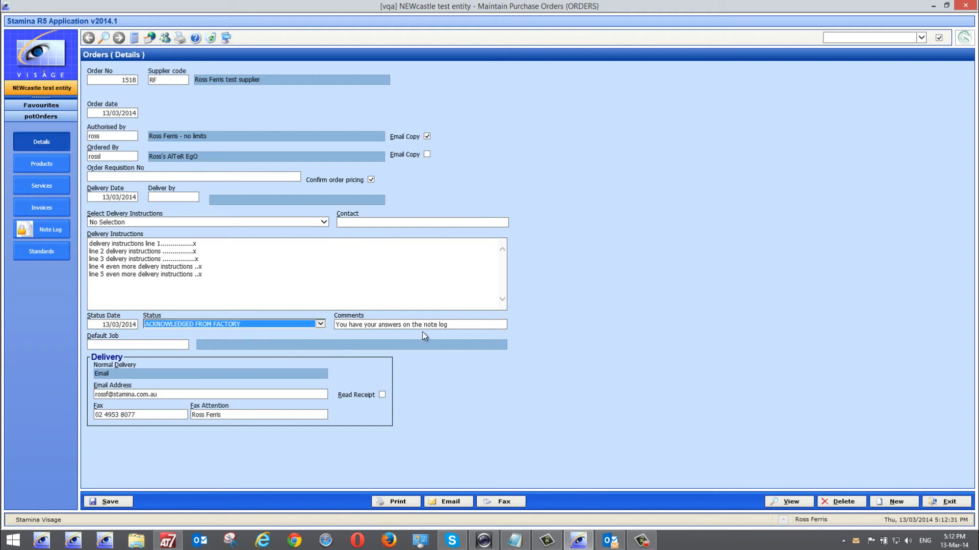
Replace the order's status comment with "No problems" and save the order
key("Tab")
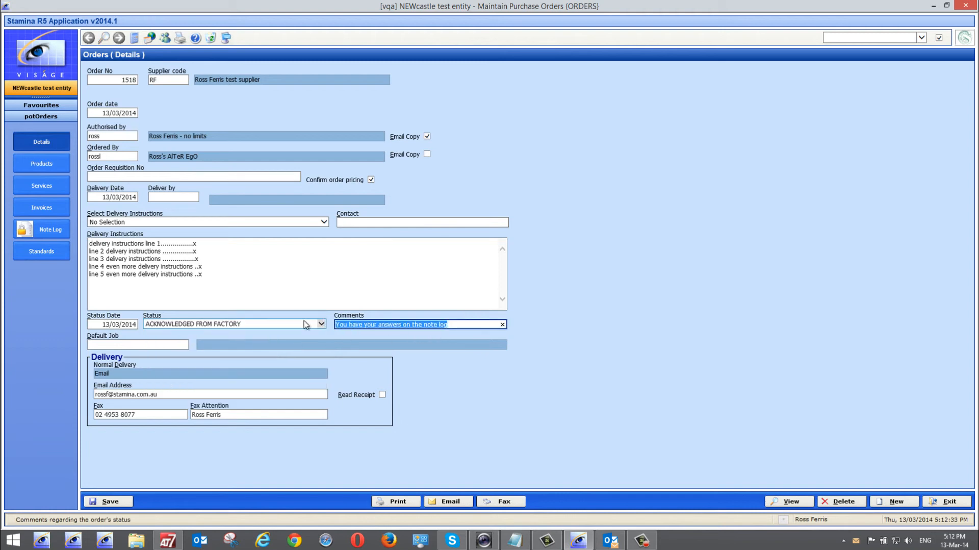
type("N problem")
type("s")
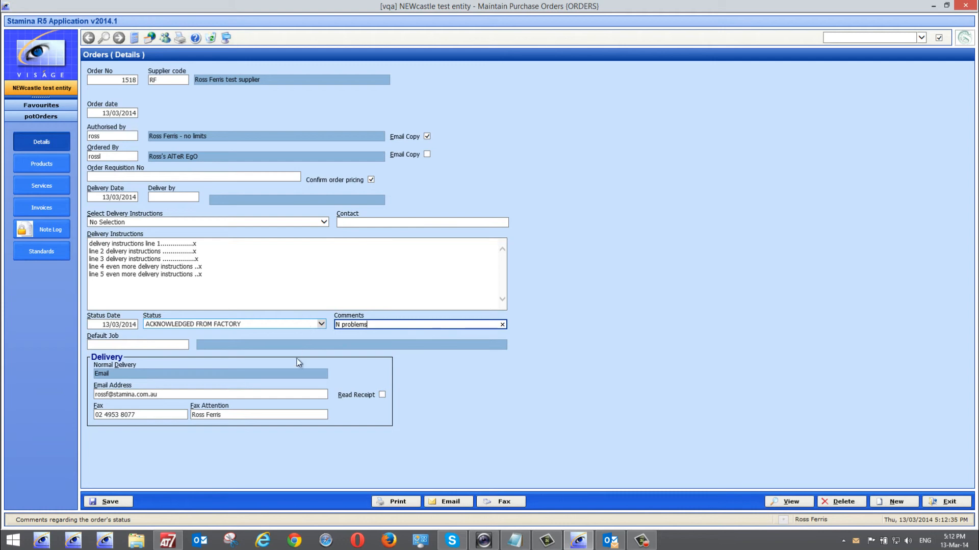
left_click(340, 325)
type("o")
left_click(111, 501)
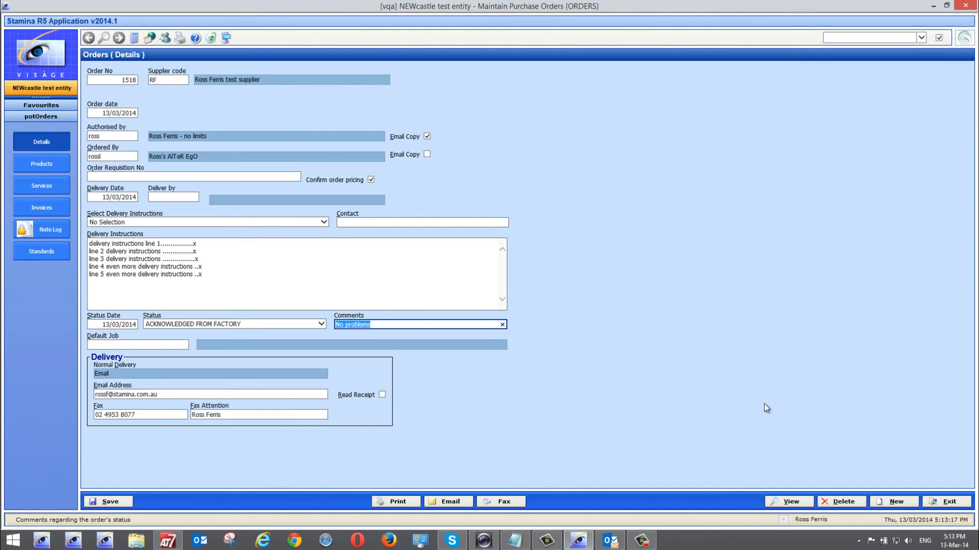
Look through the available order statuses and leave the order's current selection in place
left_click(321, 325)
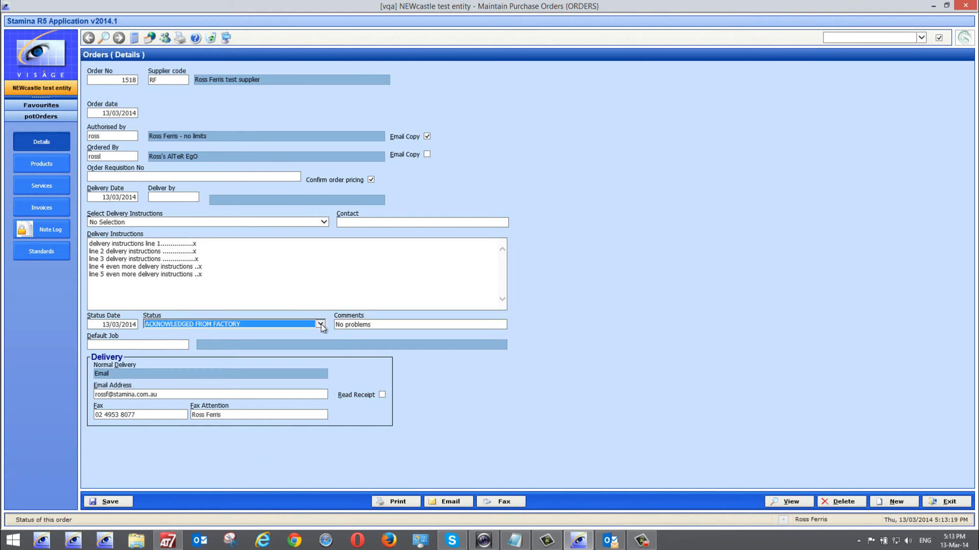
left_click(321, 325)
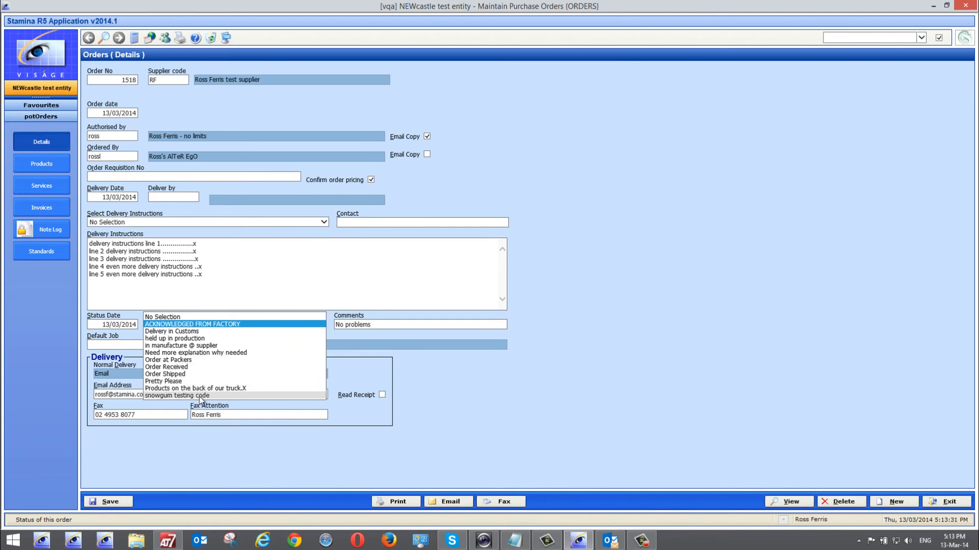
left_click(495, 368)
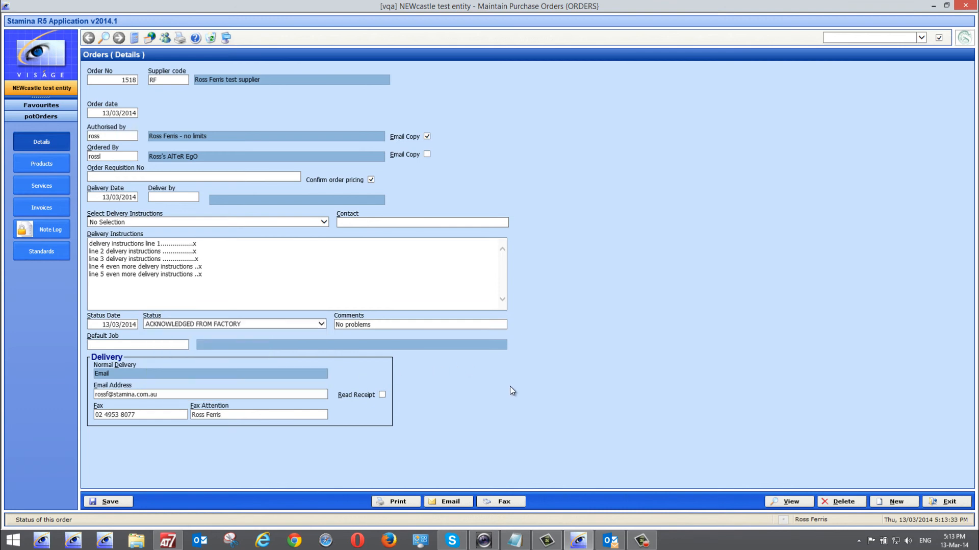
Open the maintenance record of the ACKNOWLEDGED FROM FACTORY status from the order, examine its level and notification setting, and return to the order
right_click(241, 324)
left_click(260, 340)
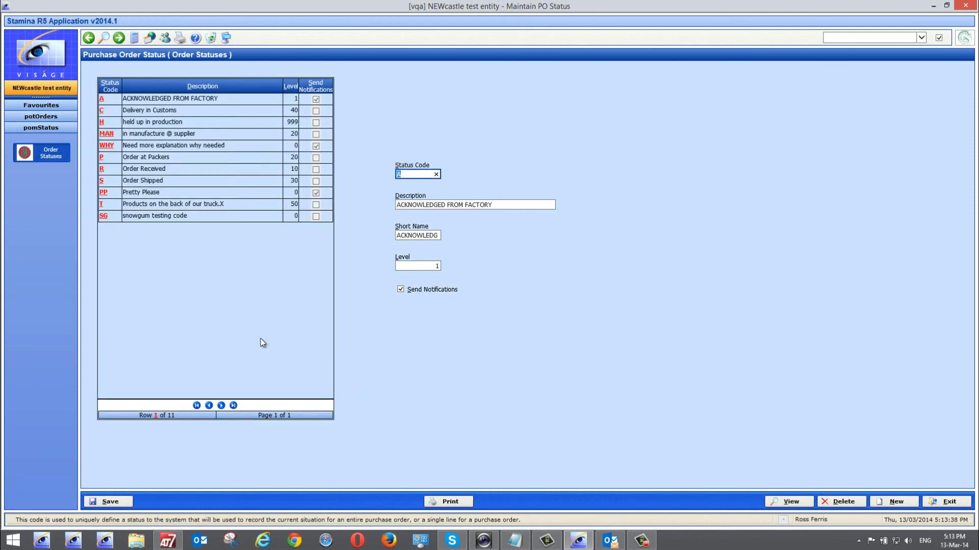
left_click(428, 265)
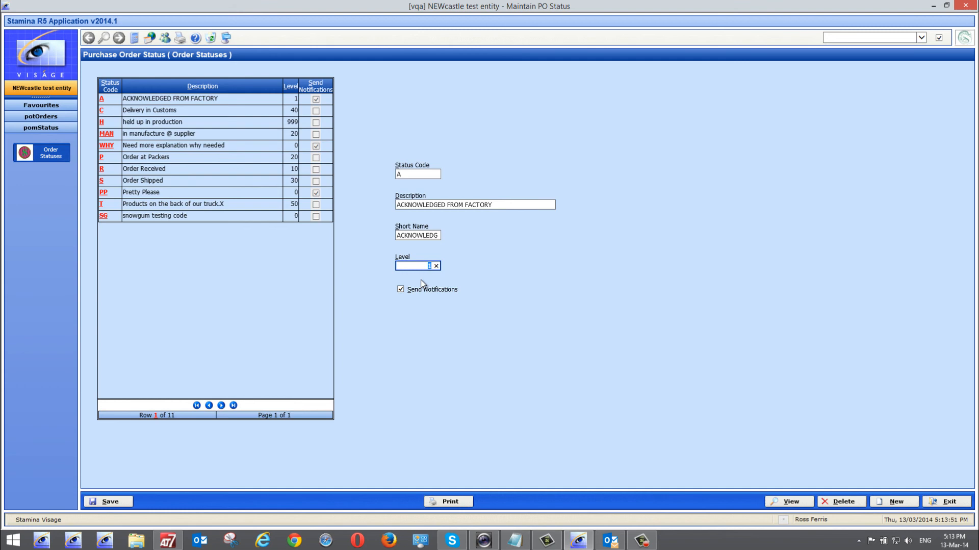
left_click(947, 502)
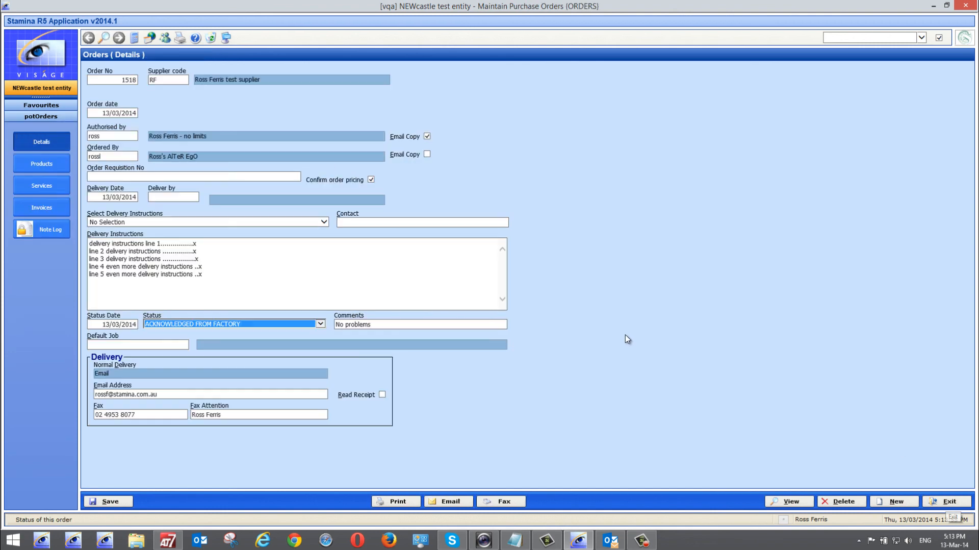